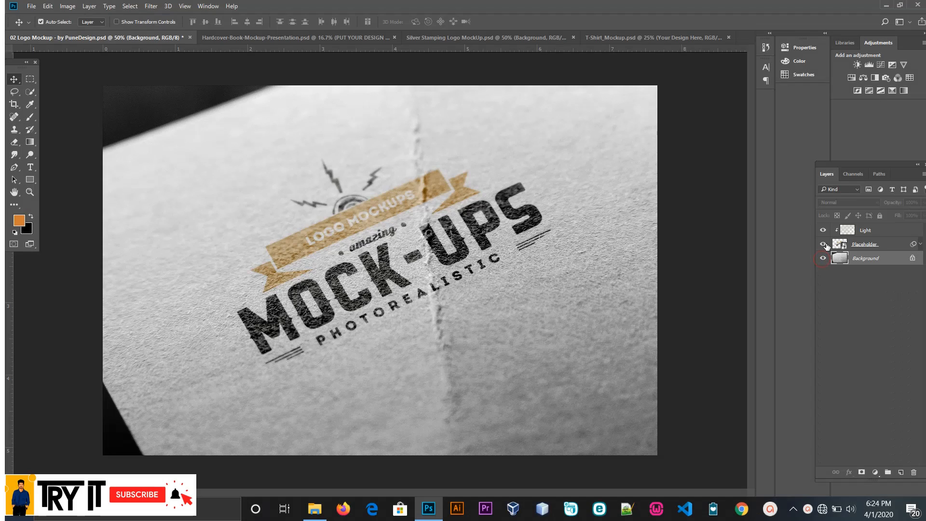
Step: Toggle the visibility of the Placeholder and Light layers to examine what each contributes to the logo mockup
{"action": "left_click", "coordinate": [824, 244]}
{"action": "left_click", "coordinate": [824, 244]}
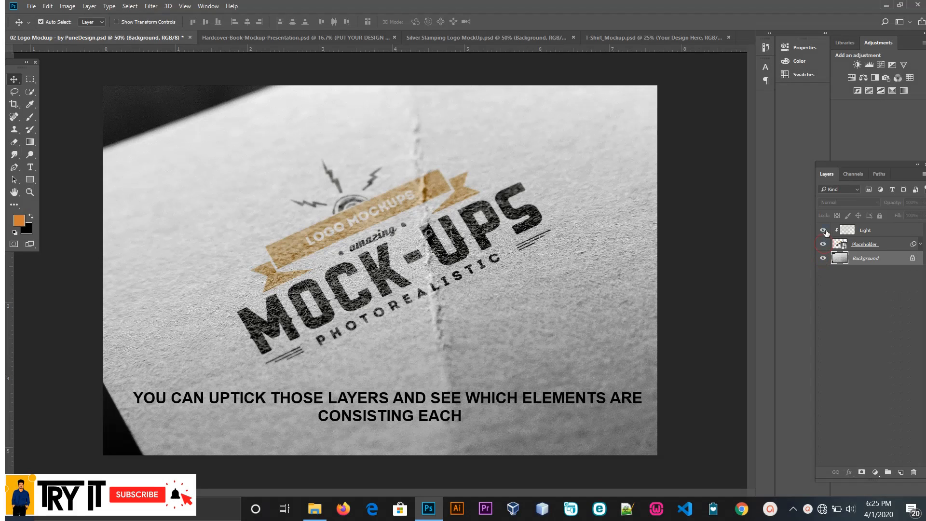
{"action": "left_click", "coordinate": [825, 230]}
{"action": "left_click", "coordinate": [824, 229]}
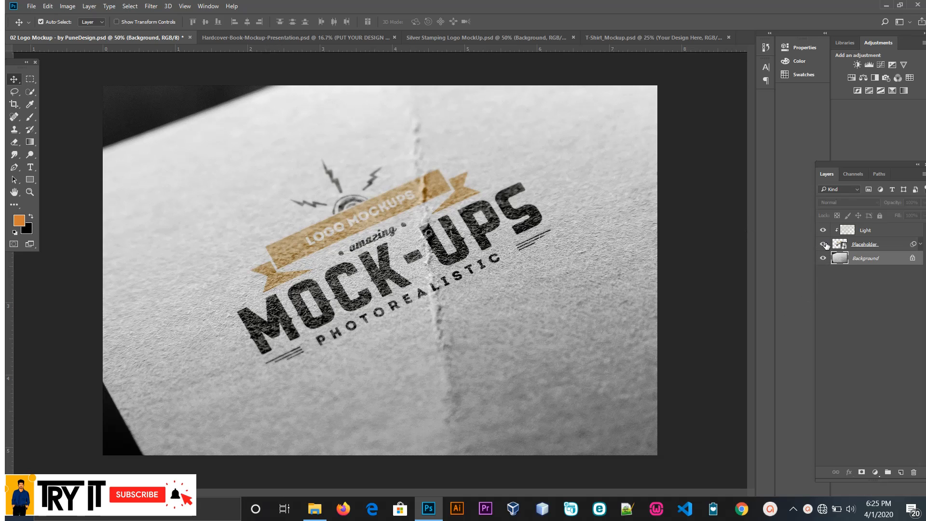
{"action": "left_click", "coordinate": [829, 244]}
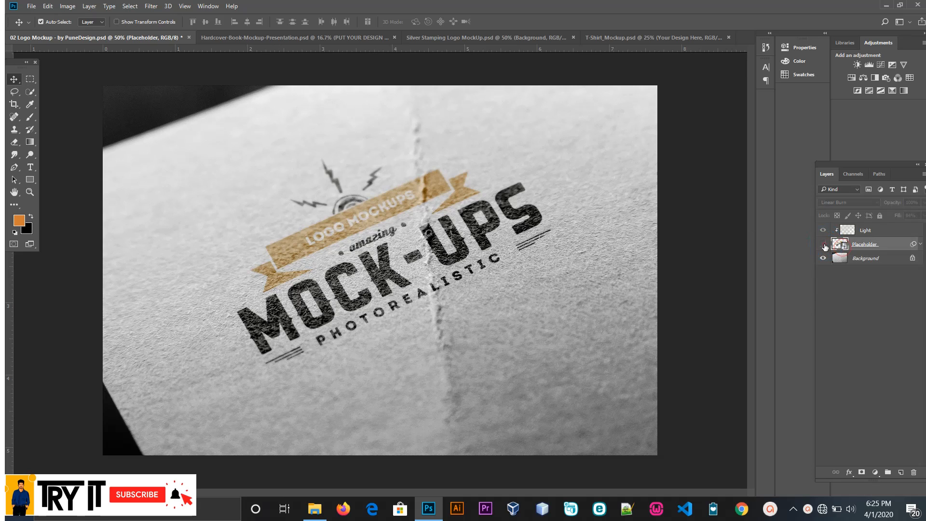
{"action": "left_click", "coordinate": [824, 245]}
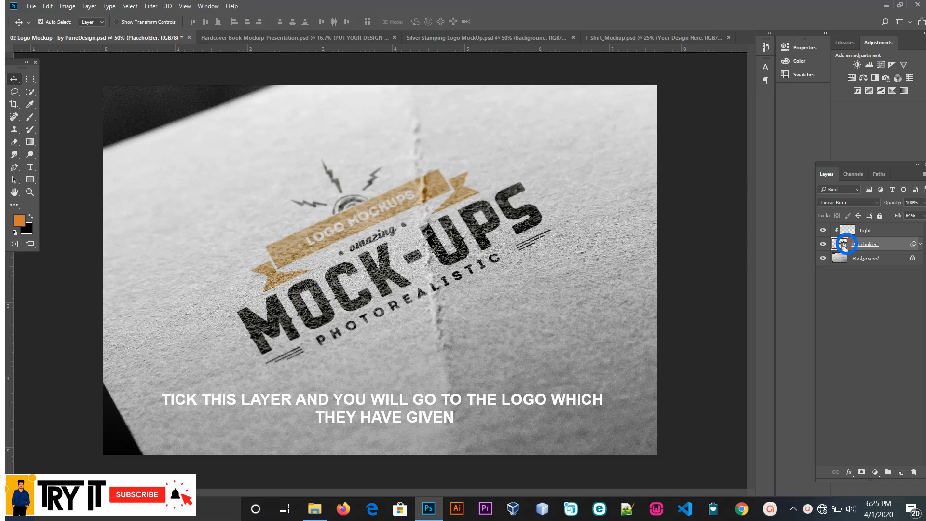
Step: Open the Placeholder smart object's contents and place the "srilankan logo blue" image from the New Volume (D:) drive
{"action": "double_click", "coordinate": [841, 245]}
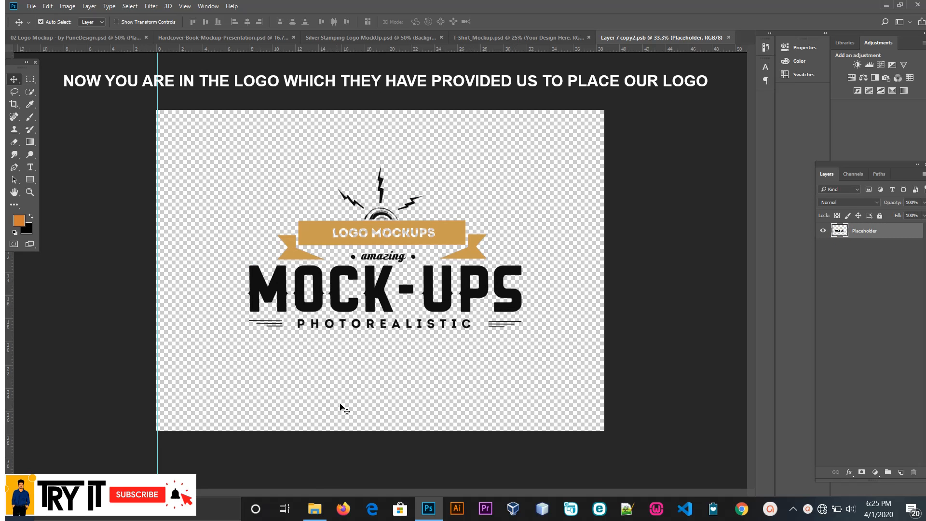
{"action": "left_click", "coordinate": [316, 509]}
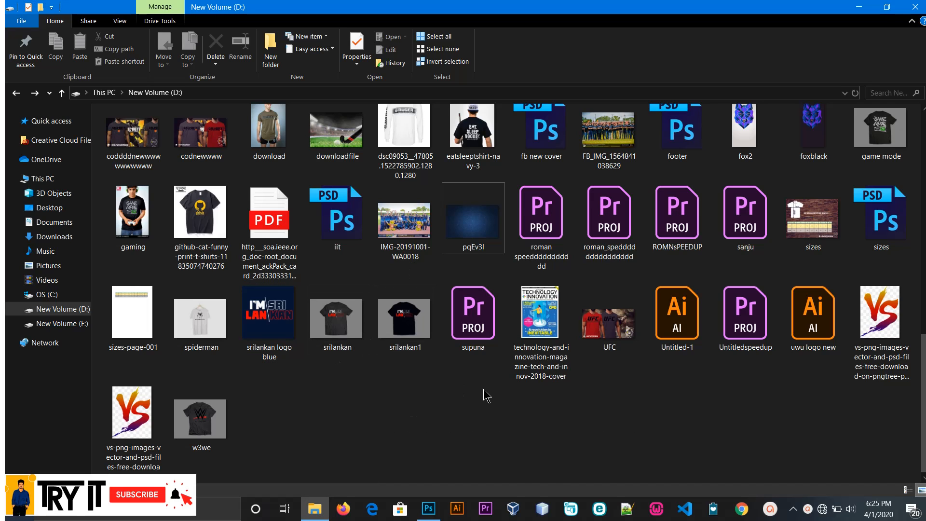
{"action": "scroll", "coordinate": [485, 396], "scroll_direction": "up", "scroll_amount": 2}
{"action": "scroll", "coordinate": [410, 337], "scroll_direction": "down", "scroll_amount": 2}
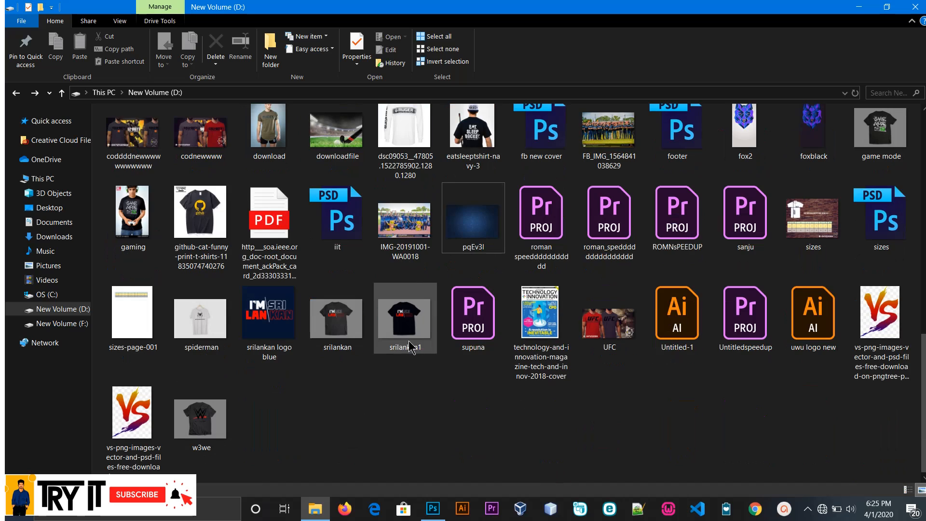
{"action": "left_click_drag", "start_coordinate": [270, 314], "coordinate": [414, 348]}
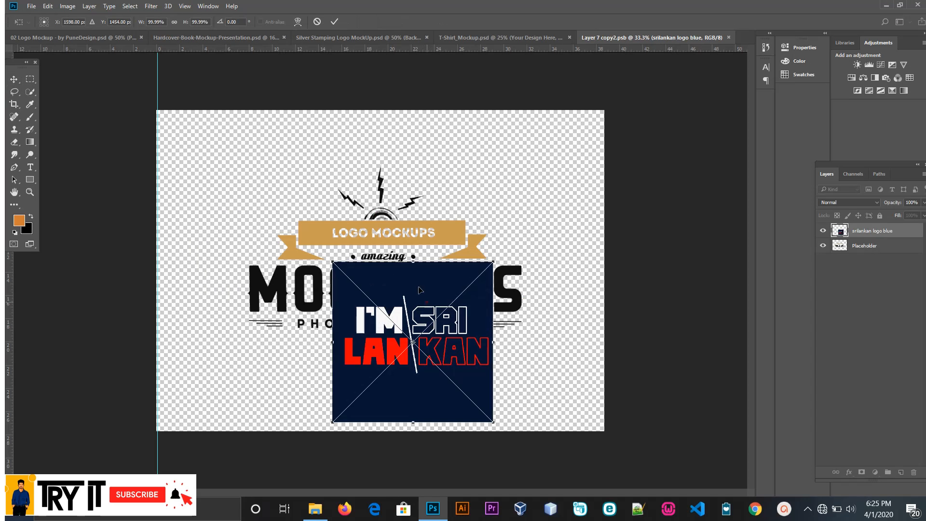
Step: Position the placed Sri Lankan logo near the canvas centre and hide the sample Placeholder layer
{"action": "left_click_drag", "start_coordinate": [428, 306], "coordinate": [389, 246]}
{"action": "left_click", "coordinate": [335, 22]}
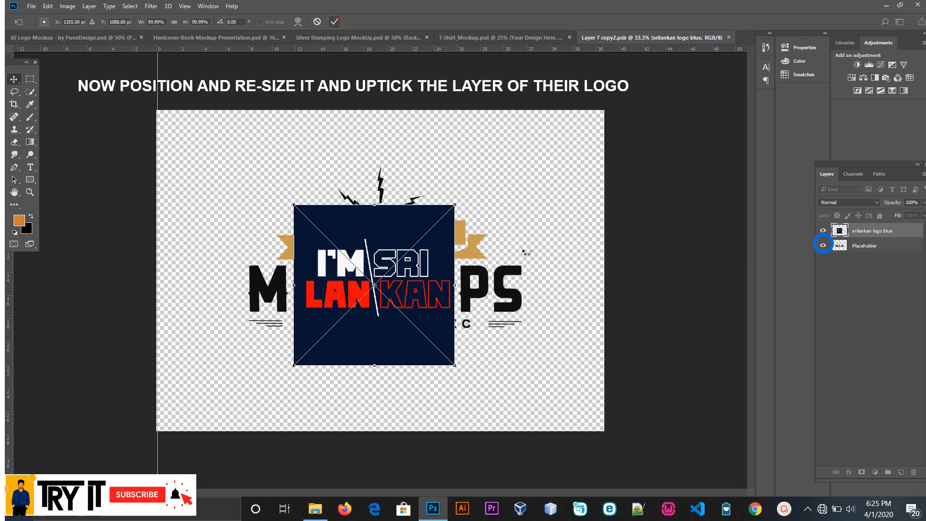
{"action": "left_click", "coordinate": [823, 246]}
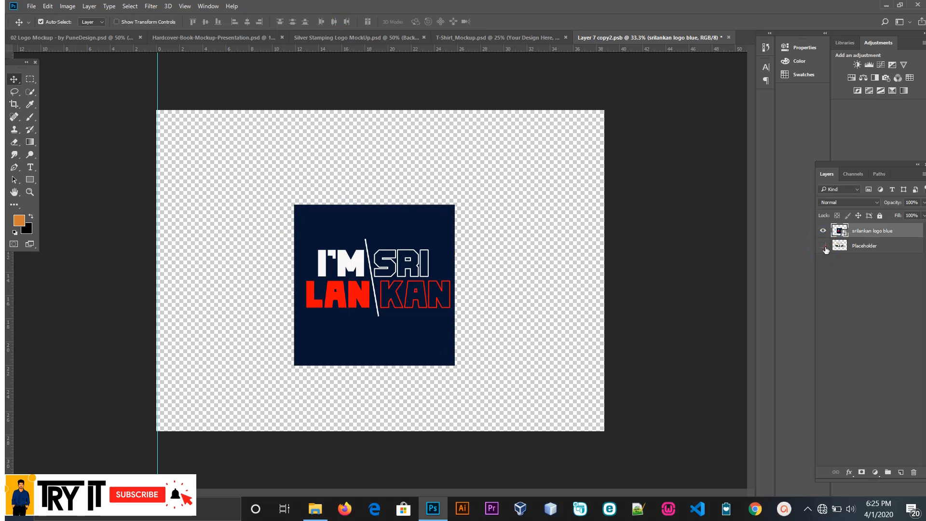
{"action": "left_click_drag", "start_coordinate": [387, 225], "coordinate": [377, 210]}
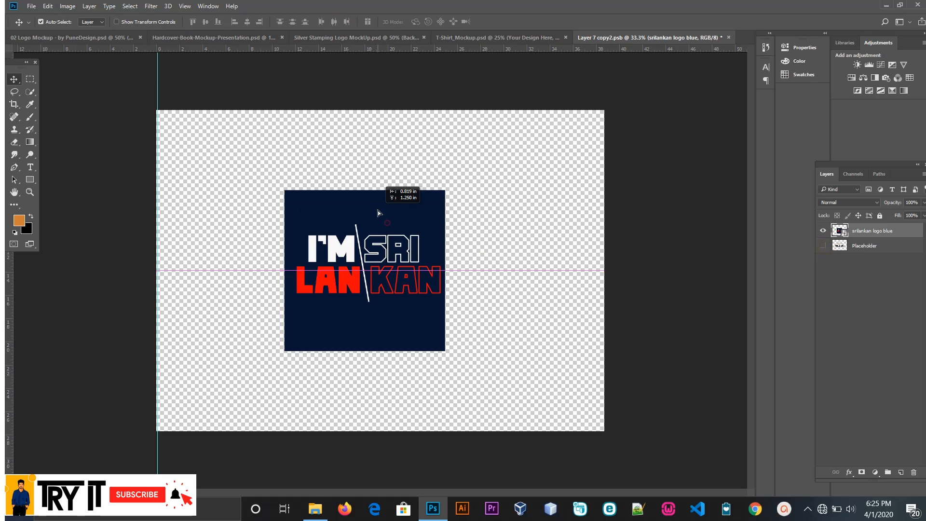
Step: Rasterize the Sri Lankan logo layer and erase its dark blue background with the Magic Eraser
{"action": "left_click", "coordinate": [17, 157]}
{"action": "left_click", "coordinate": [14, 142]}
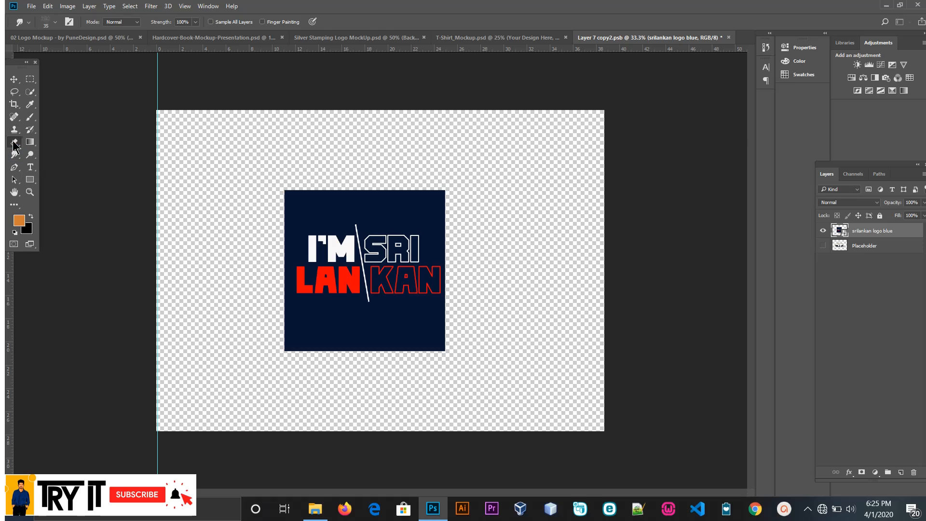
{"action": "left_click", "coordinate": [56, 160]}
{"action": "left_click", "coordinate": [296, 211]}
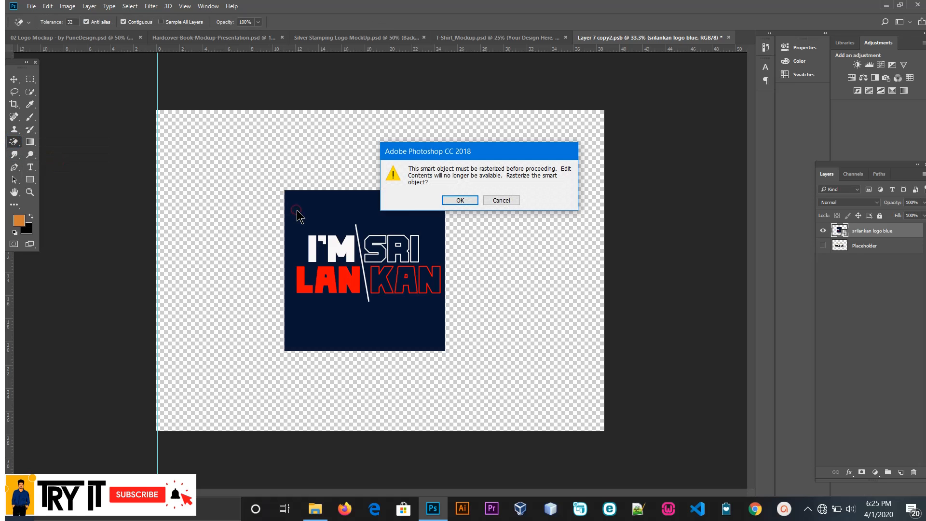
{"action": "left_click", "coordinate": [474, 202]}
{"action": "left_click", "coordinate": [407, 198]}
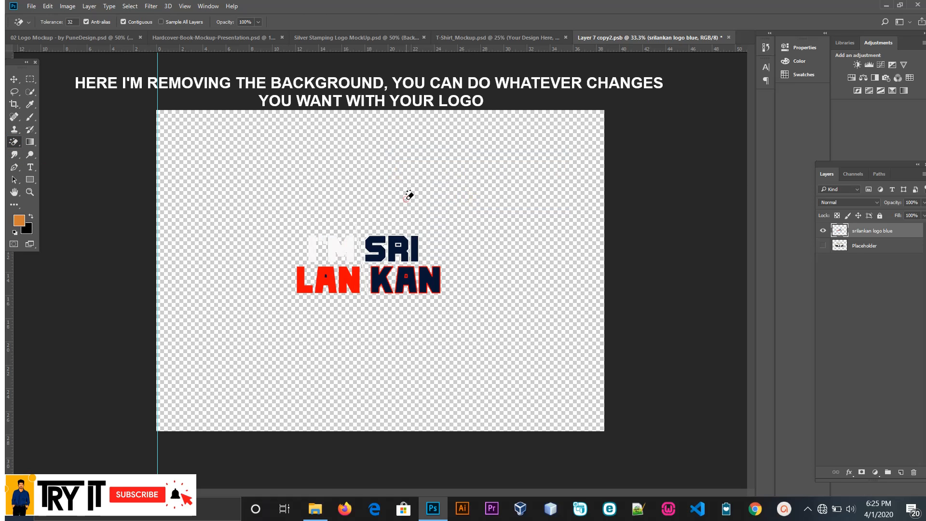
Step: Close the smart object's contents, saving the changes into the logo mockup
{"action": "left_click", "coordinate": [14, 79]}
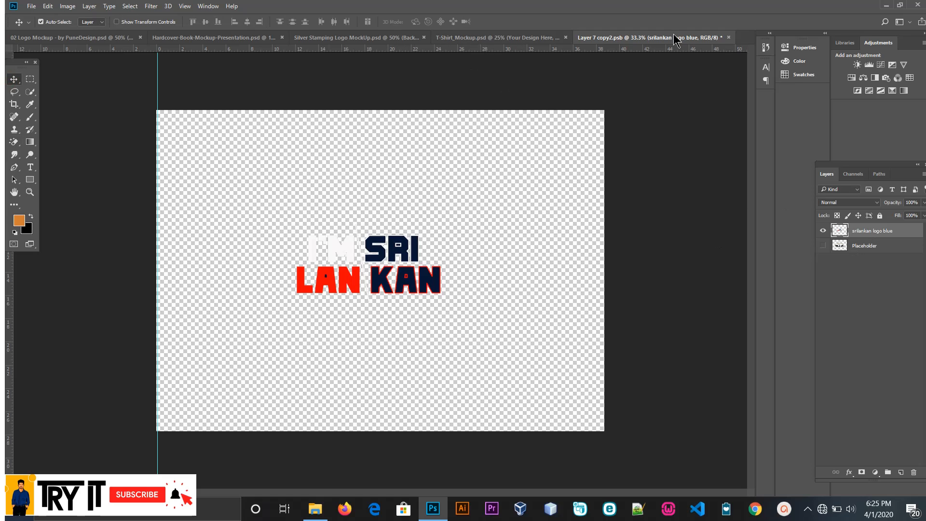
{"action": "left_click", "coordinate": [729, 37]}
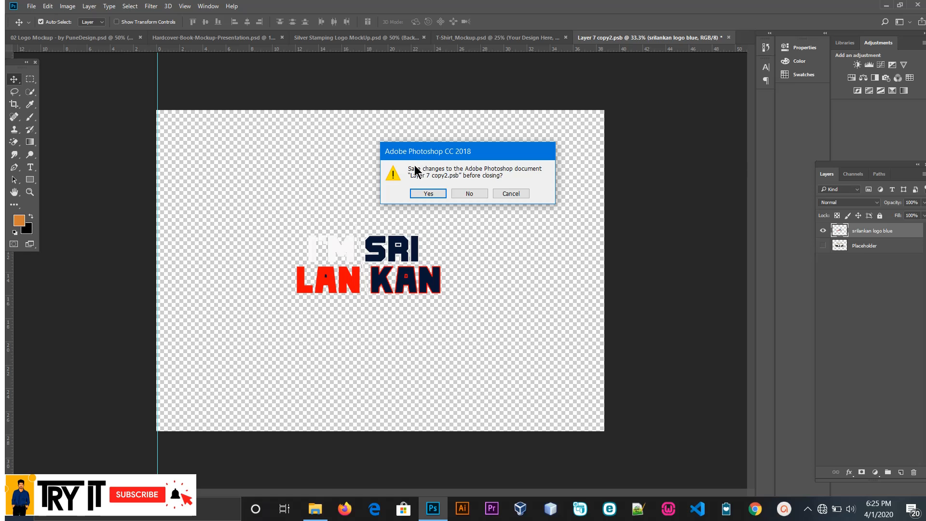
{"action": "left_click", "coordinate": [436, 192]}
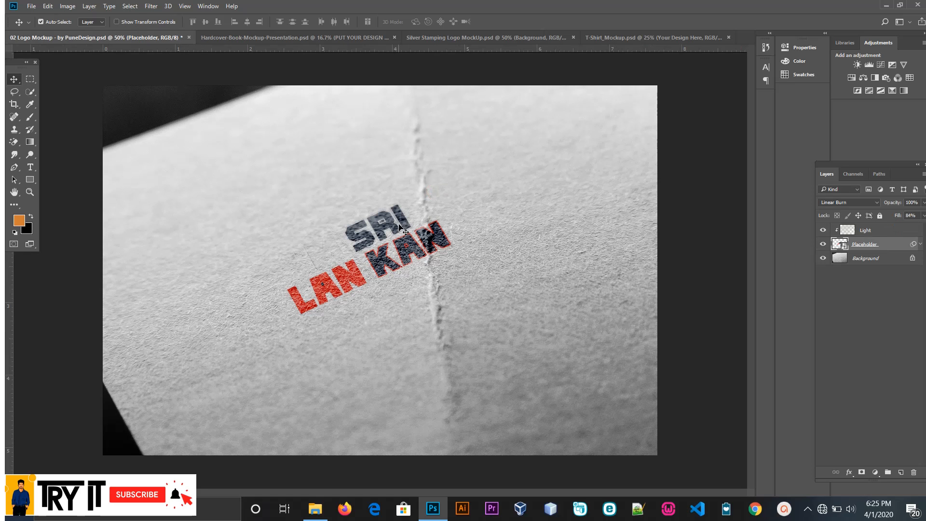
Step: Undo the Sri Lankan logo replacement in the mockup
{"action": "left_click_drag", "start_coordinate": [367, 231], "coordinate": [415, 227]}
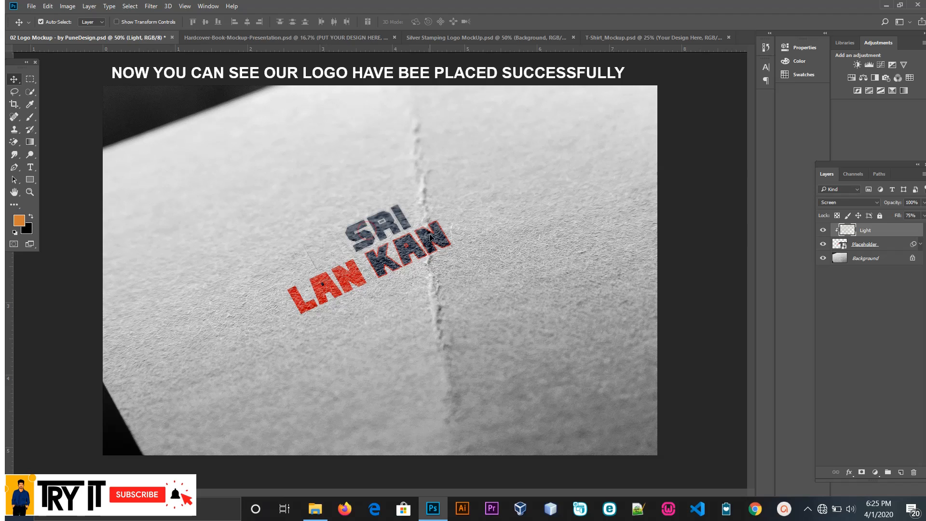
{"action": "left_click_drag", "start_coordinate": [490, 253], "coordinate": [379, 266]}
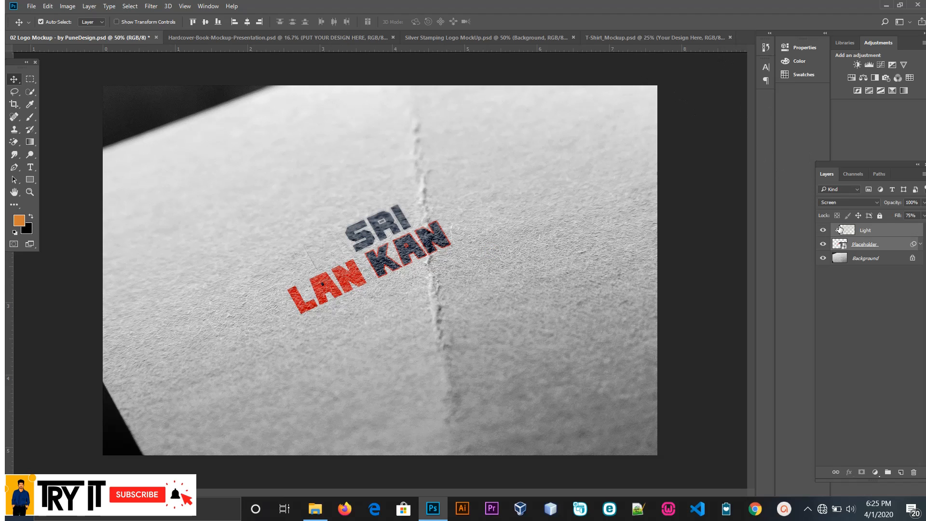
{"action": "key", "text": "ctrl+alt+z"}
{"action": "key", "text": "ctrl+alt+z"}
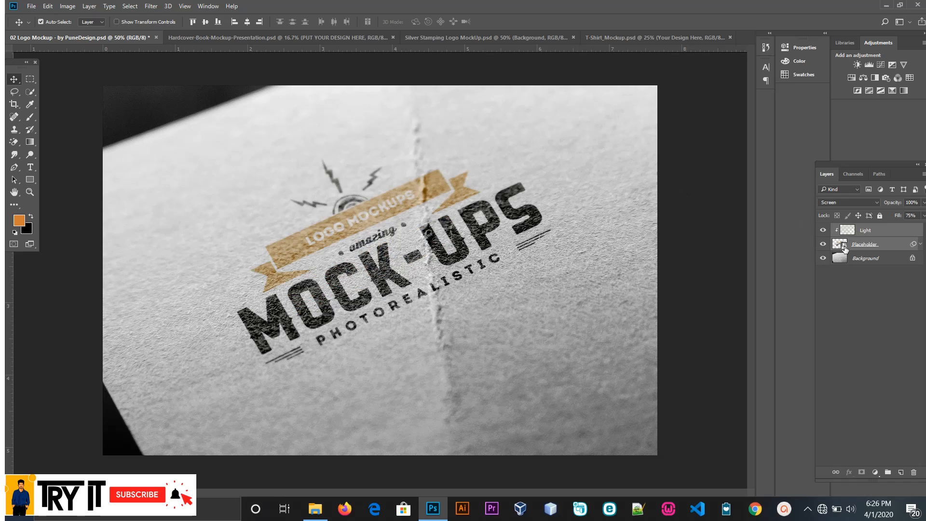
Step: Open the Placeholder smart object's contents and place the VS logo image from the New Volume (D:) drive
{"action": "double_click", "coordinate": [844, 246]}
{"action": "left_click", "coordinate": [316, 509]}
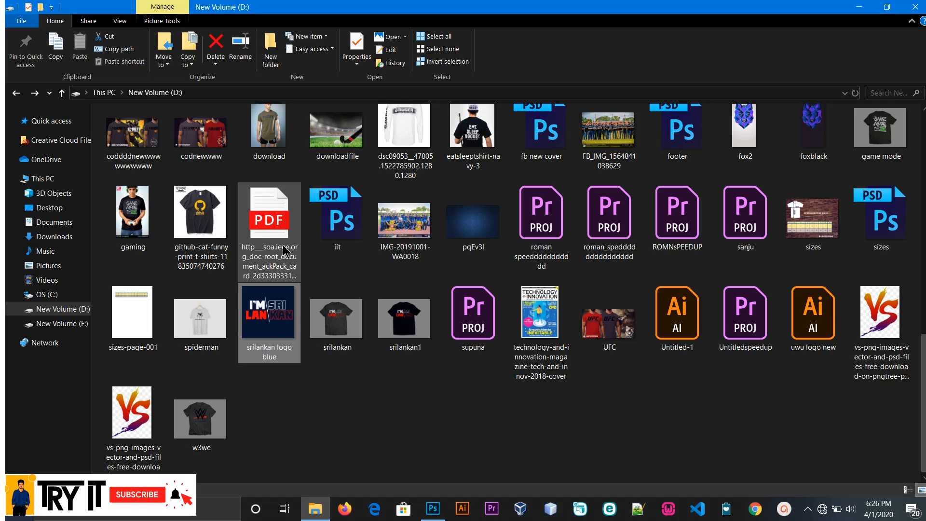
{"action": "left_click_drag", "start_coordinate": [885, 338], "coordinate": [401, 322]}
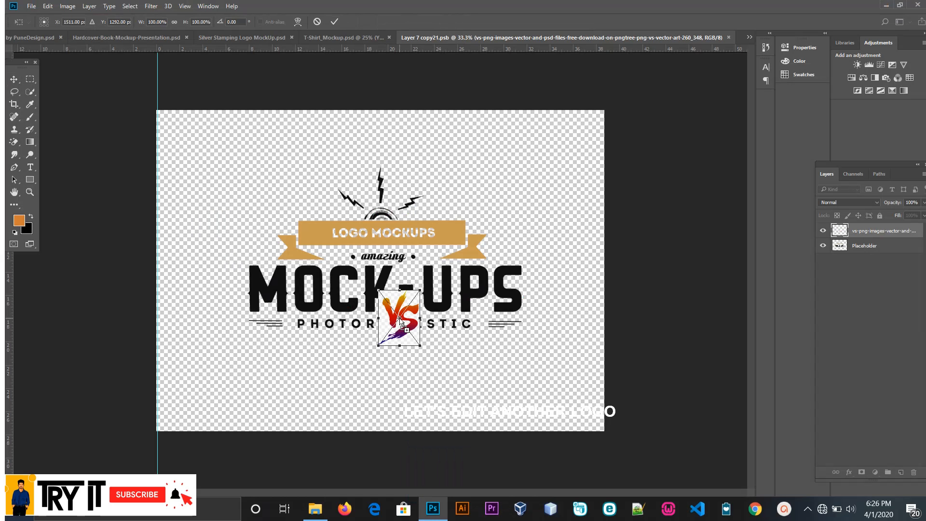
Step: Enlarge the placed VS image to about 530%, centre it on the canvas, and hide the sample Placeholder layer
{"action": "left_click_drag", "start_coordinate": [420, 292], "coordinate": [511, 170]}
{"action": "left_click_drag", "start_coordinate": [451, 264], "coordinate": [436, 216]}
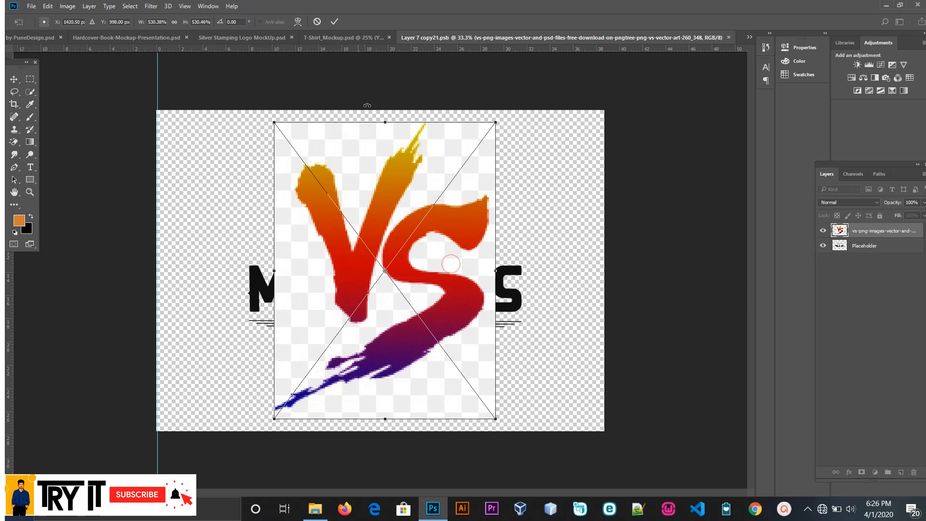
{"action": "left_click", "coordinate": [335, 21]}
{"action": "left_click", "coordinate": [823, 246]}
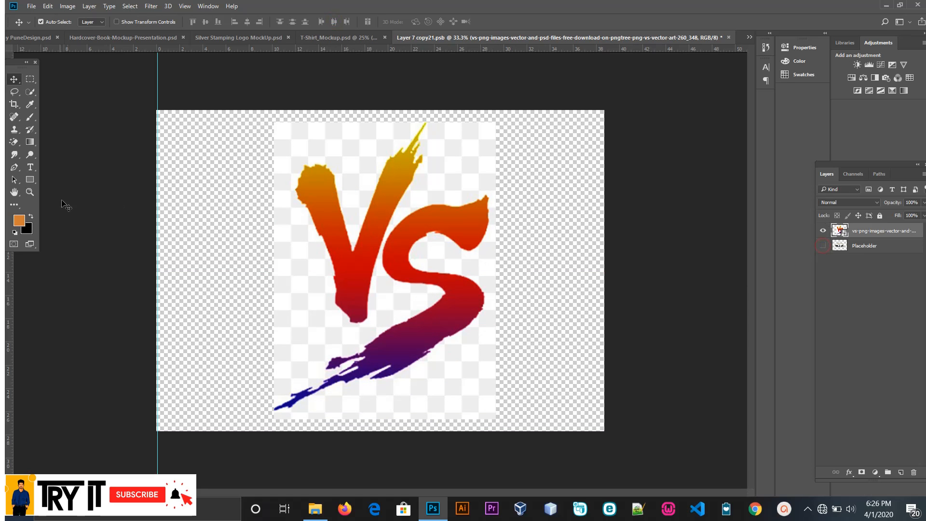
Step: Rasterize the VS logo layer and erase its white-and-grey checkered background with the Magic Eraser
{"action": "left_click", "coordinate": [14, 141]}
{"action": "left_click", "coordinate": [342, 166]}
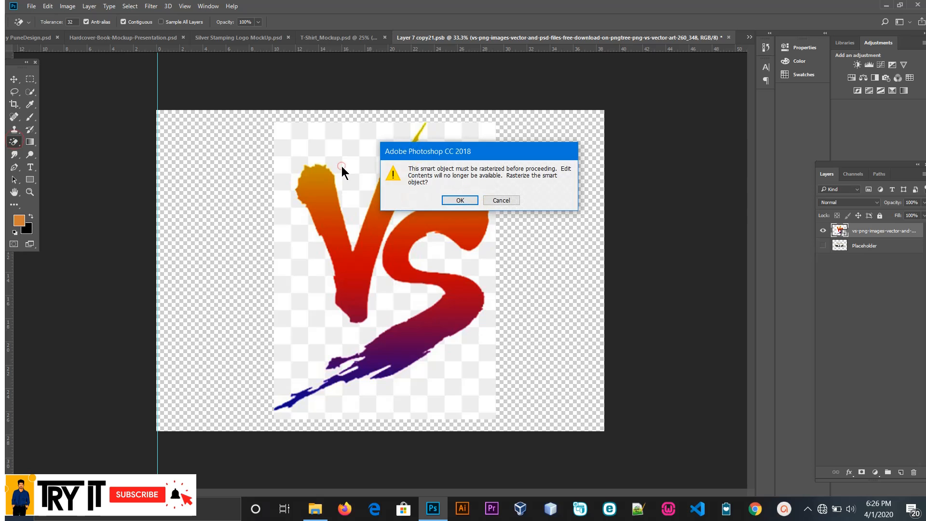
{"action": "left_click", "coordinate": [460, 200]}
{"action": "left_click", "coordinate": [351, 152]}
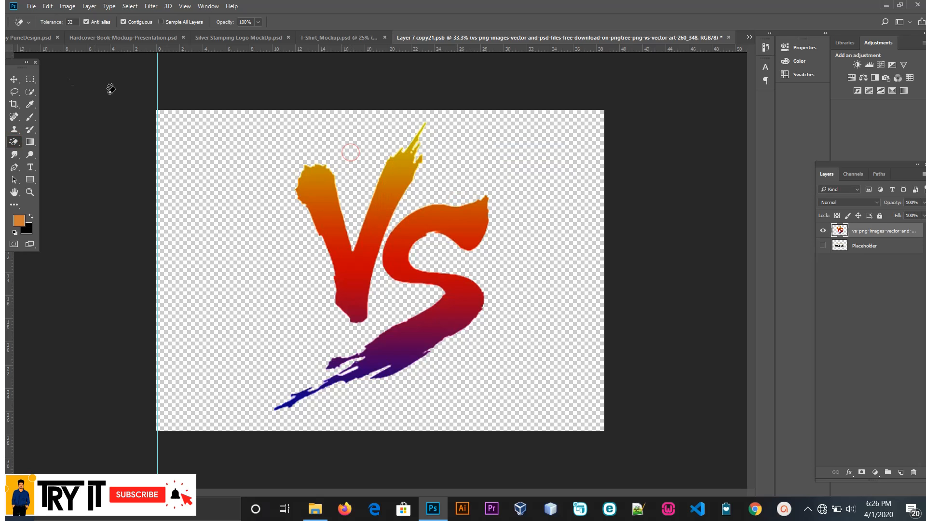
Step: Save and close the VS logo's smart object contents, updating the mockup, and return to the Move tool
{"action": "left_click", "coordinate": [729, 38]}
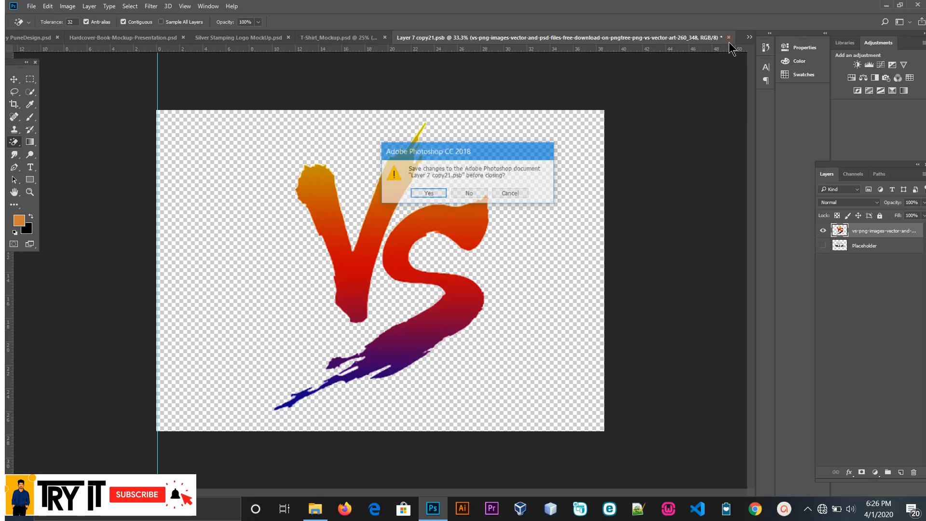
{"action": "left_click", "coordinate": [428, 192]}
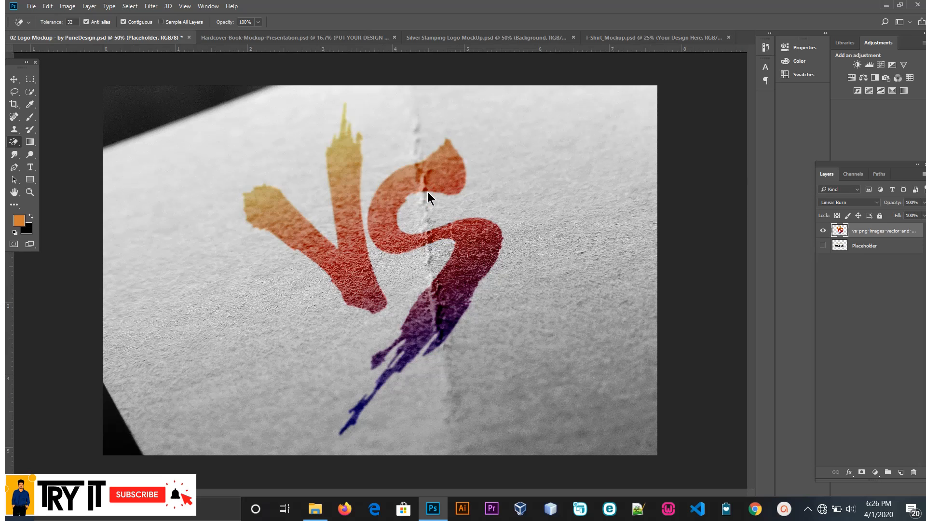
{"action": "left_click", "coordinate": [13, 79]}
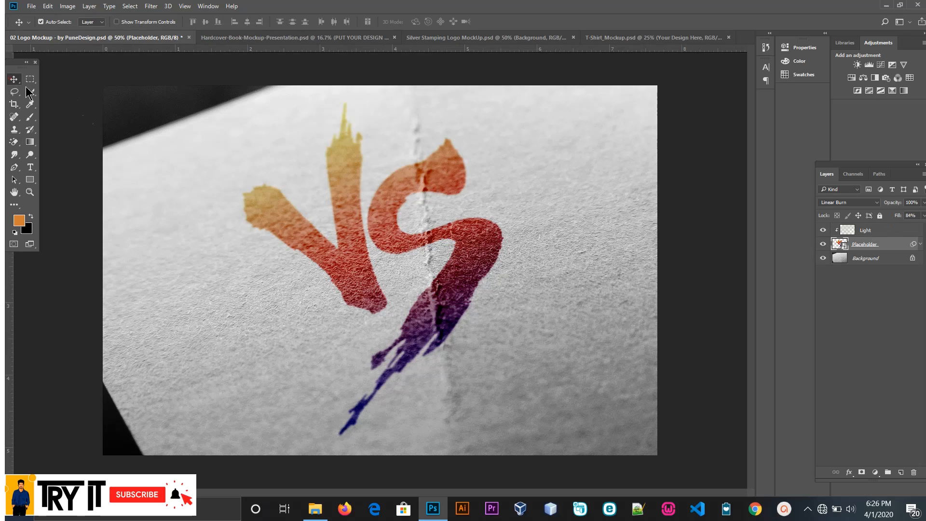
Step: Toggle the Light and Placeholder layers off and on to examine their effect on the VS logo mockup
{"action": "left_click_drag", "start_coordinate": [389, 216], "coordinate": [391, 227]}
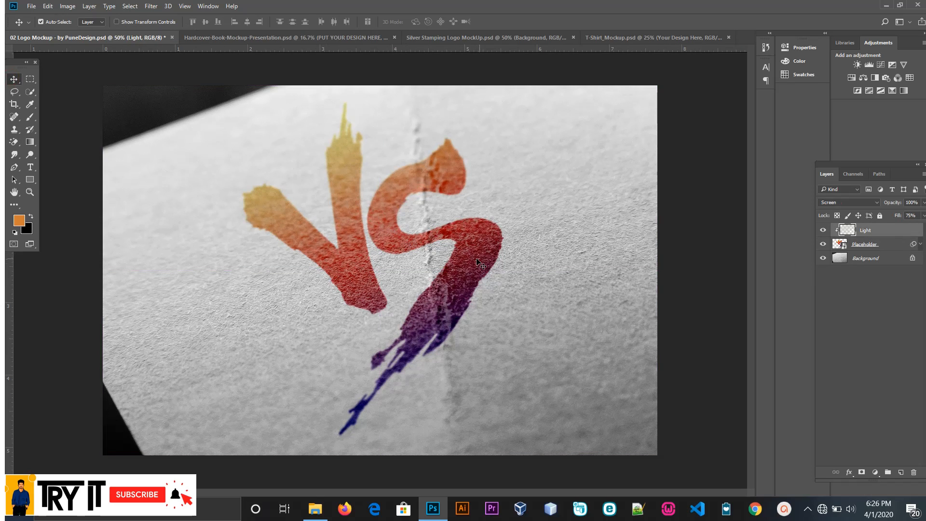
{"action": "left_click", "coordinate": [823, 231]}
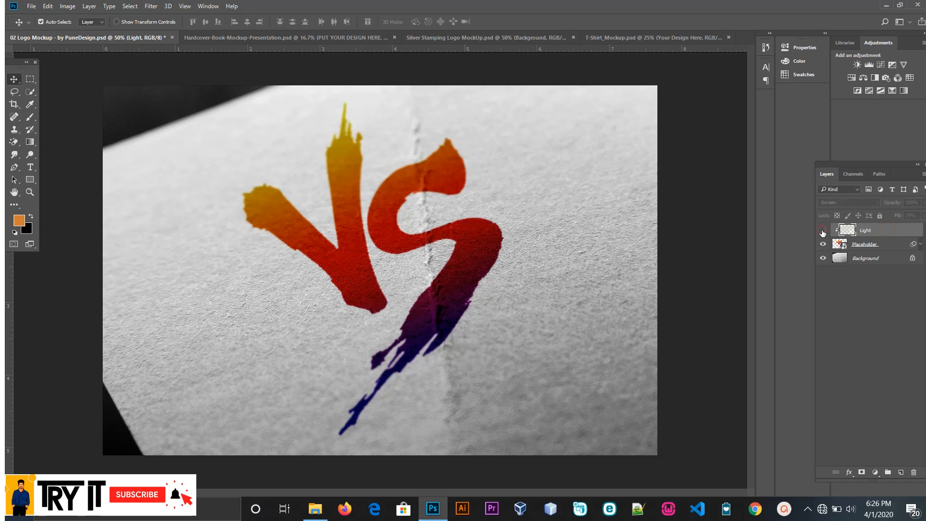
{"action": "left_click", "coordinate": [823, 231]}
{"action": "left_click", "coordinate": [846, 248]}
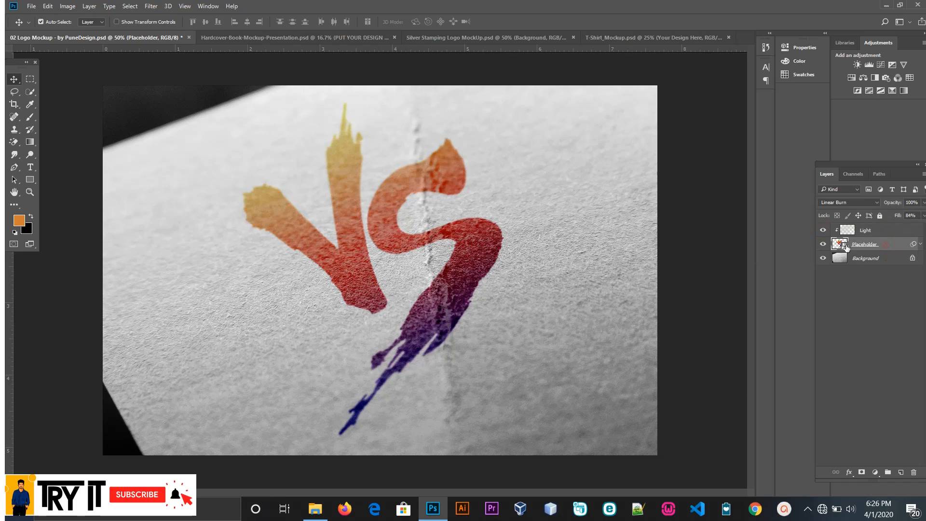
{"action": "left_click", "coordinate": [823, 244]}
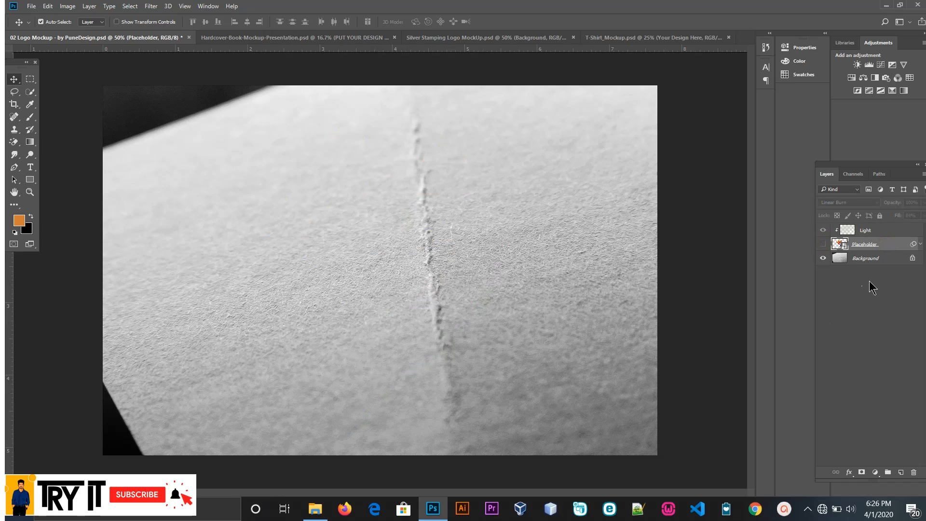
{"action": "left_click", "coordinate": [821, 244]}
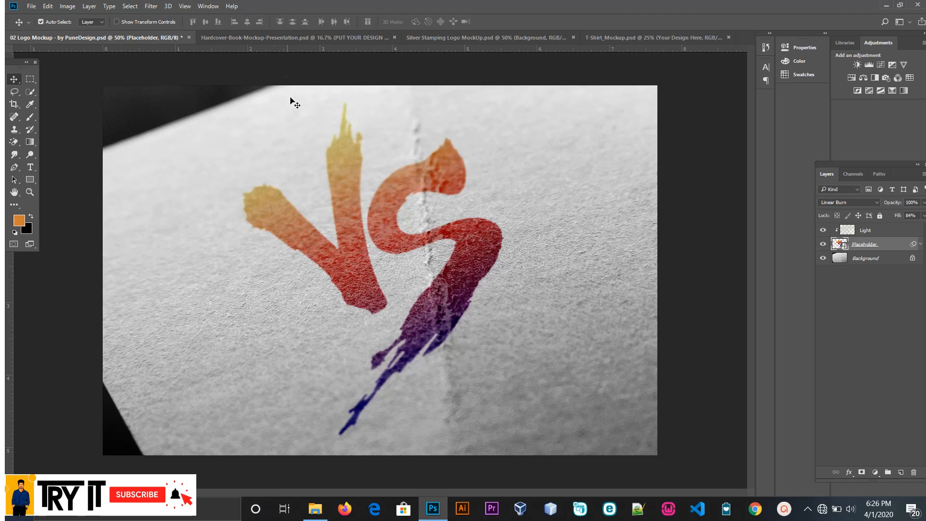
Step: Switch to the Hardcover-Book-Mockup-Presentation document and hide its REMOVE THIS LAYER cover layer
{"action": "left_click", "coordinate": [244, 37]}
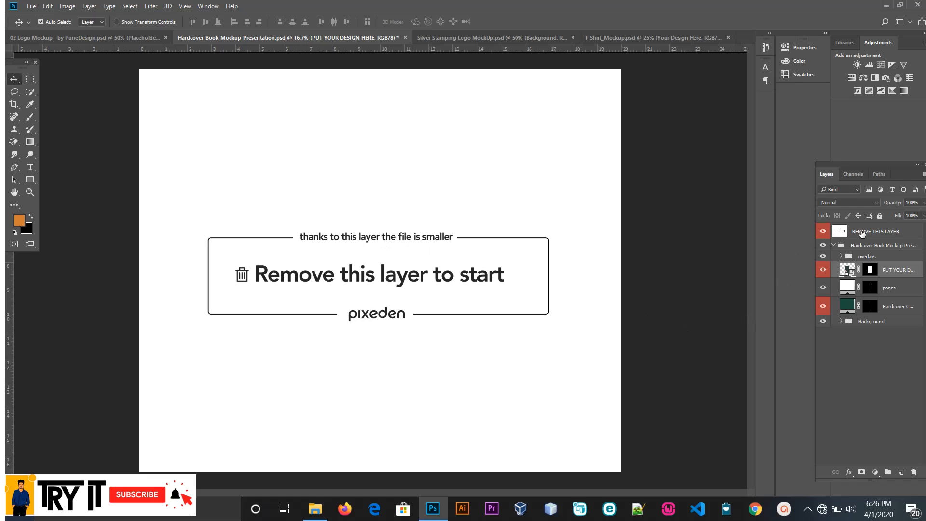
{"action": "left_click", "coordinate": [862, 234]}
{"action": "left_click", "coordinate": [824, 232]}
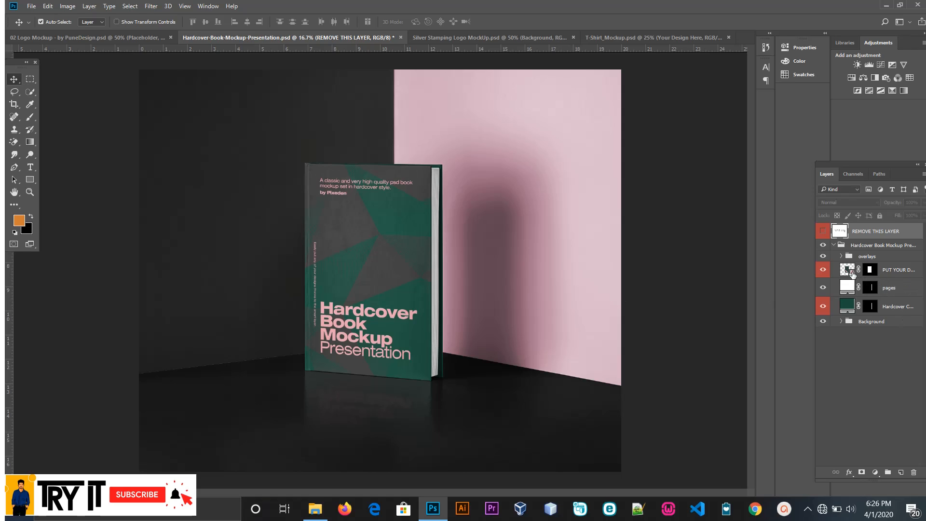
Step: Check what the PUT YOUR DESIGN HERE layer controls by toggling it, and open its smart object contents for editing
{"action": "left_click", "coordinate": [853, 274]}
{"action": "left_click", "coordinate": [824, 270]}
{"action": "left_click", "coordinate": [823, 270]}
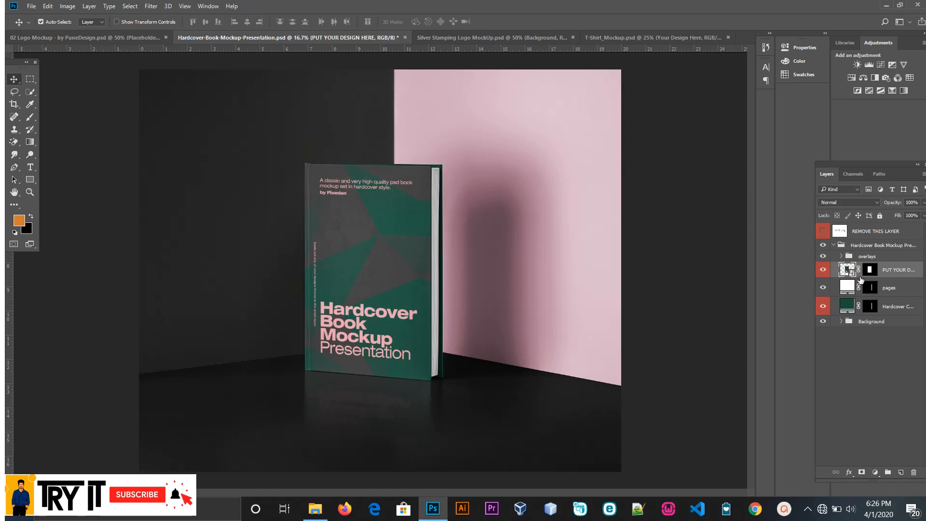
{"action": "double_click", "coordinate": [853, 273]}
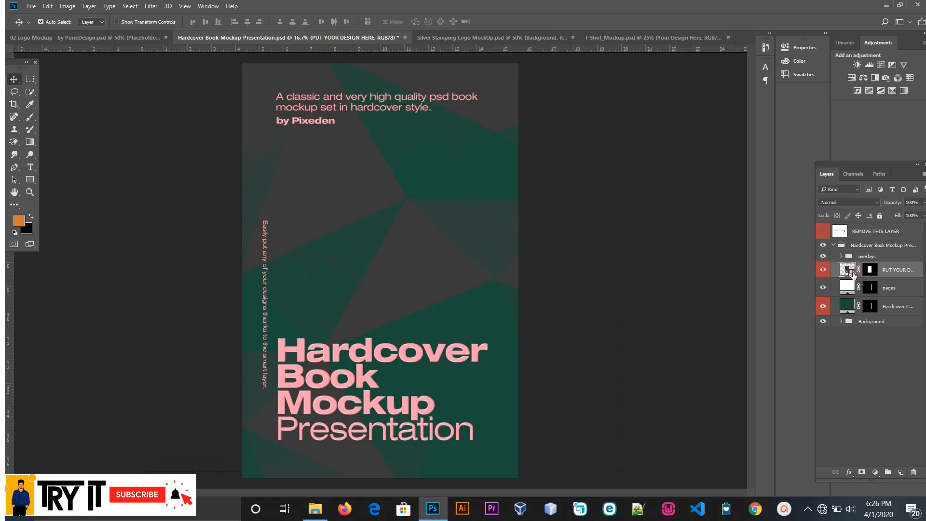
{"action": "left_click", "coordinate": [569, 274]}
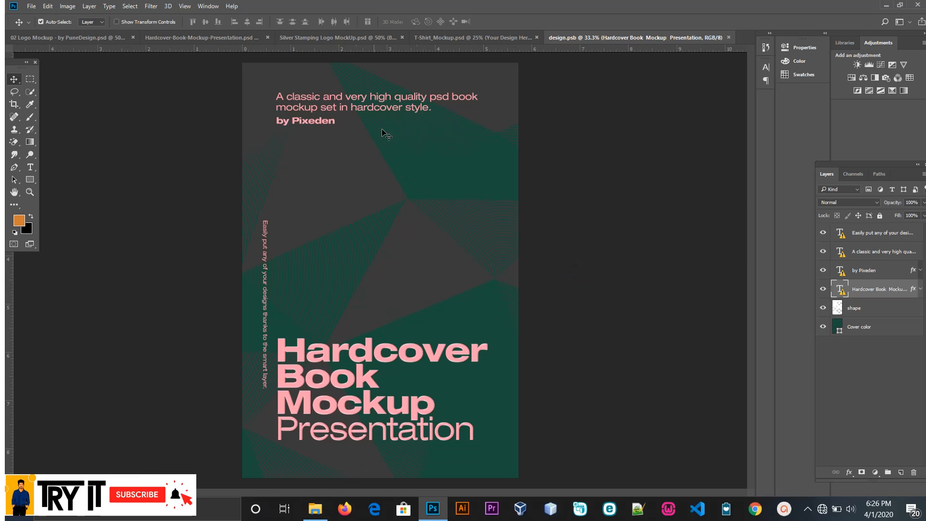
{"action": "left_click", "coordinate": [315, 509]}
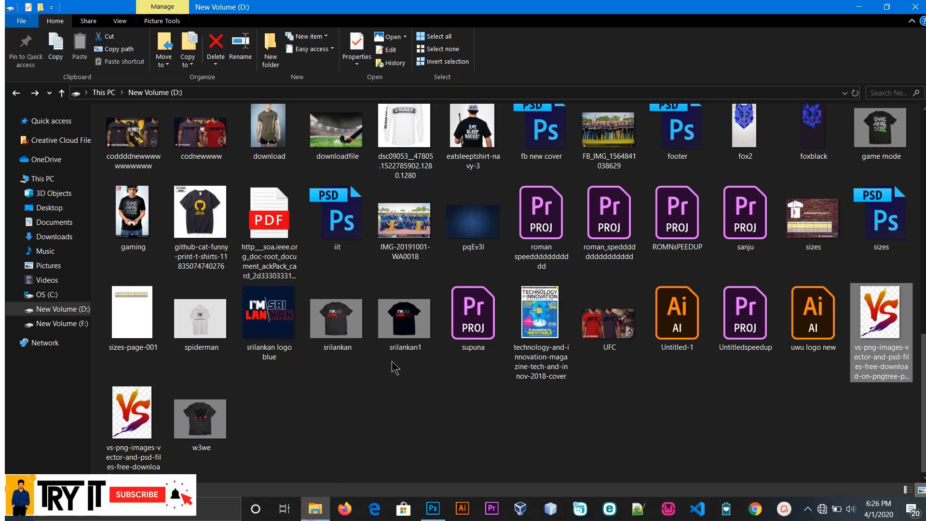
{"action": "scroll", "coordinate": [405, 350], "scroll_direction": "up", "scroll_amount": 2}
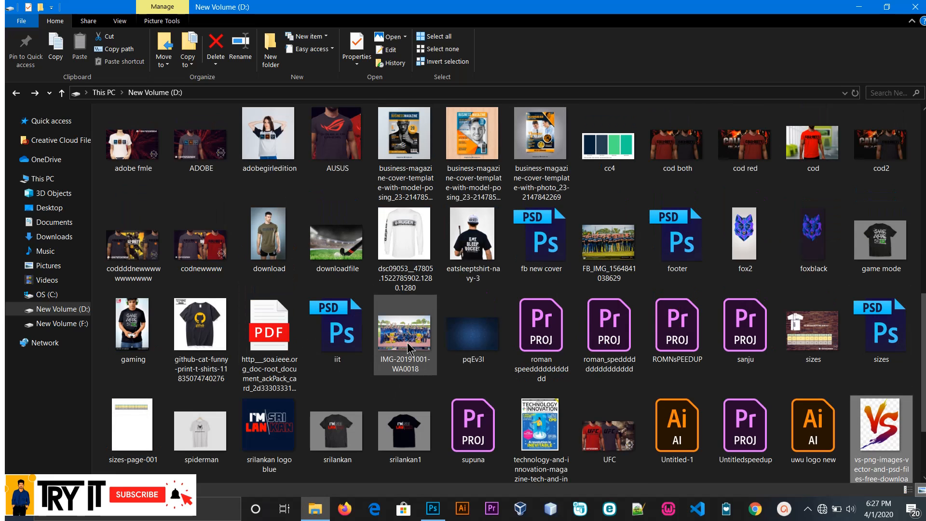
{"action": "left_click", "coordinate": [527, 139]}
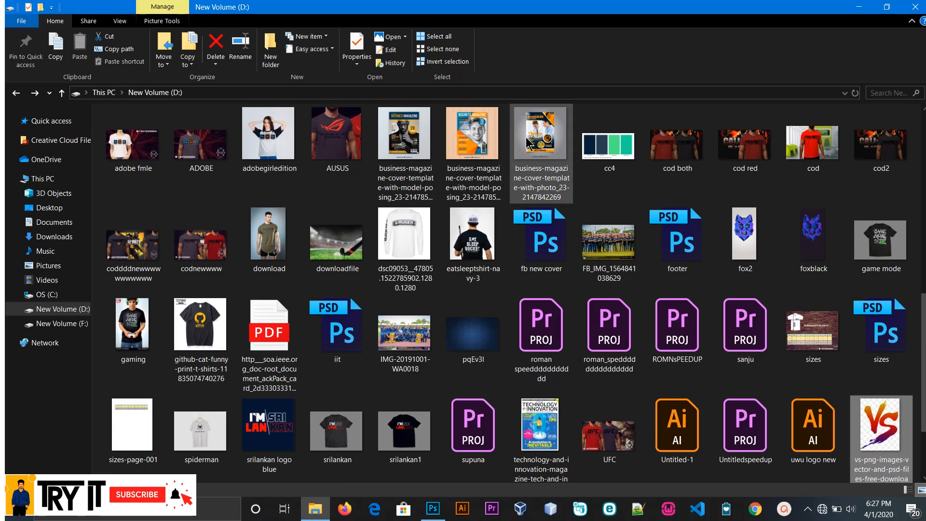
{"action": "left_click_drag", "start_coordinate": [474, 307], "coordinate": [360, 344]}
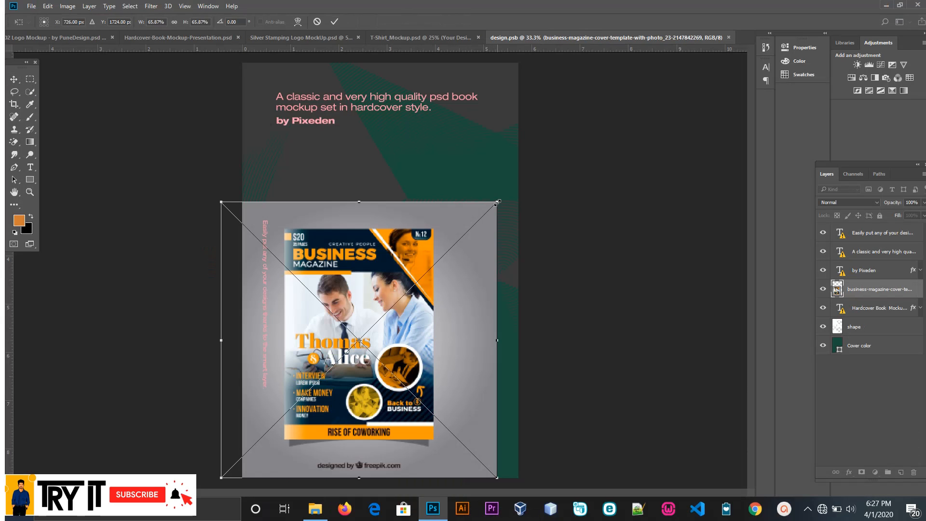
{"action": "left_click_drag", "start_coordinate": [498, 201], "coordinate": [691, 29]}
{"action": "left_click_drag", "start_coordinate": [639, 85], "coordinate": [365, 75]}
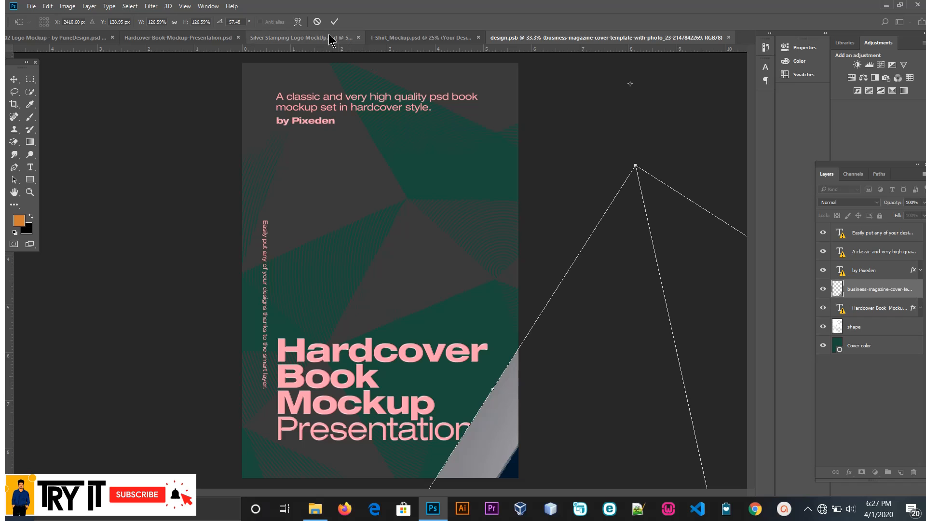
{"action": "left_click", "coordinate": [318, 21]}
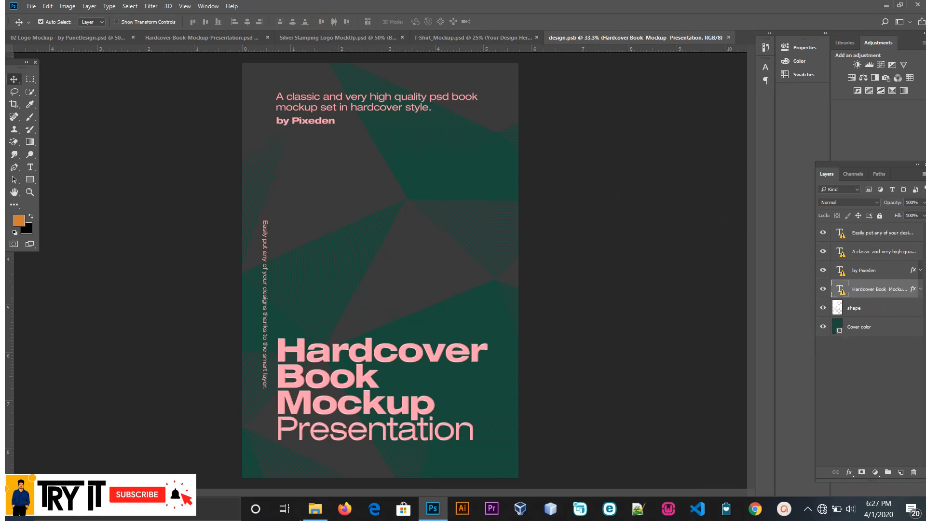
{"action": "left_click", "coordinate": [315, 508]}
{"action": "left_click_drag", "start_coordinate": [538, 140], "coordinate": [387, 314]}
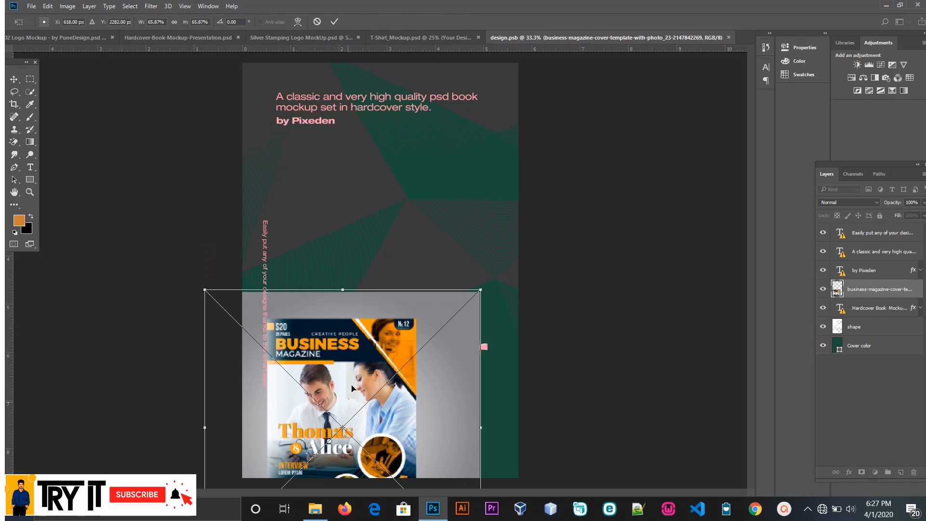
{"action": "left_click", "coordinate": [317, 21]}
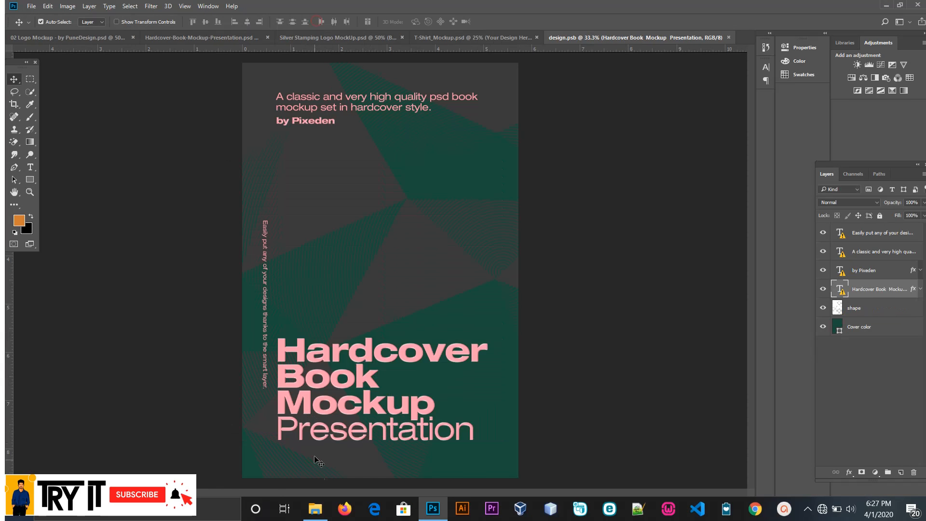
Step: Place the technology-and-innovation magazine cover image into design.psb, centred and enlarged to about 128% so it fills the canvas
{"action": "left_click", "coordinate": [314, 513]}
{"action": "left_click_drag", "start_coordinate": [538, 437], "coordinate": [388, 338]}
{"action": "left_click_drag", "start_coordinate": [402, 283], "coordinate": [395, 205]}
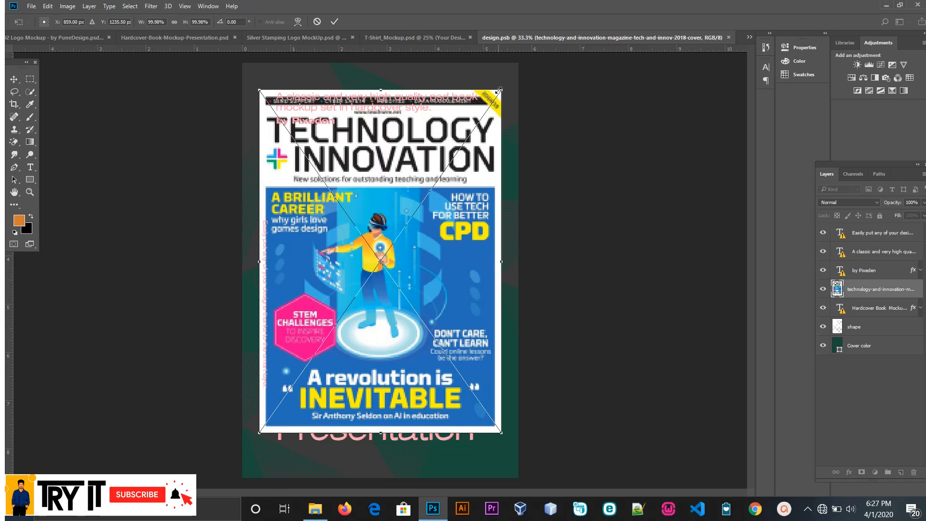
{"action": "left_click_drag", "start_coordinate": [500, 91], "coordinate": [536, 53]}
{"action": "left_click", "coordinate": [335, 21]}
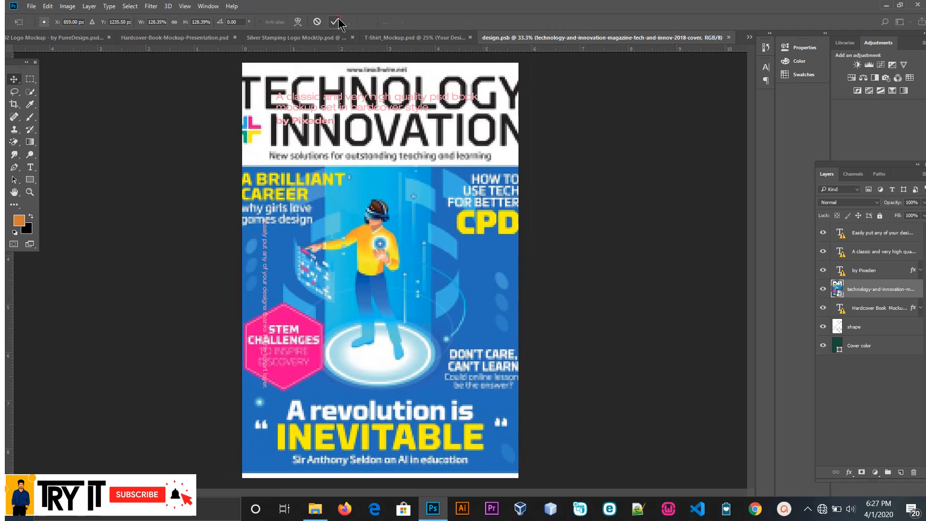
Step: Hide all the sample text layers plus the shape and Cover color layers, leaving only the magazine cover
{"action": "left_click", "coordinate": [824, 252]}
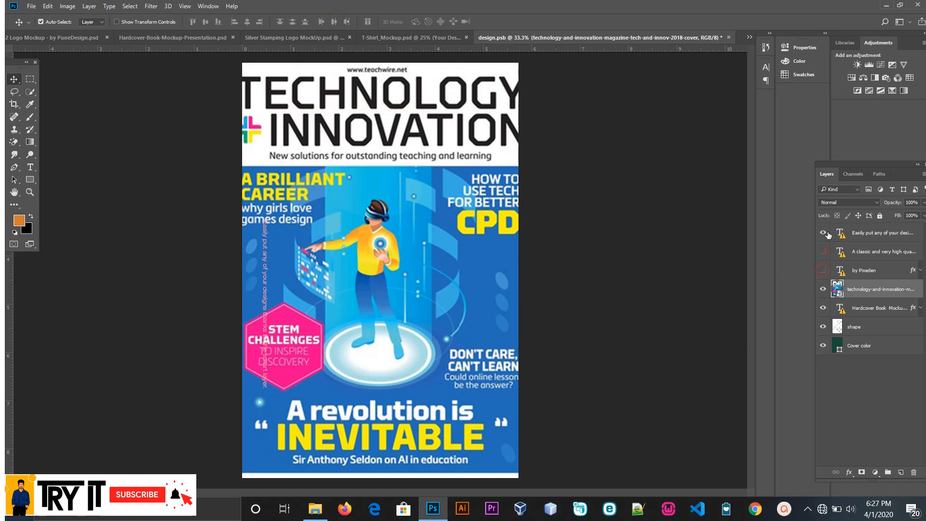
{"action": "left_click", "coordinate": [824, 233]}
{"action": "left_click", "coordinate": [822, 346]}
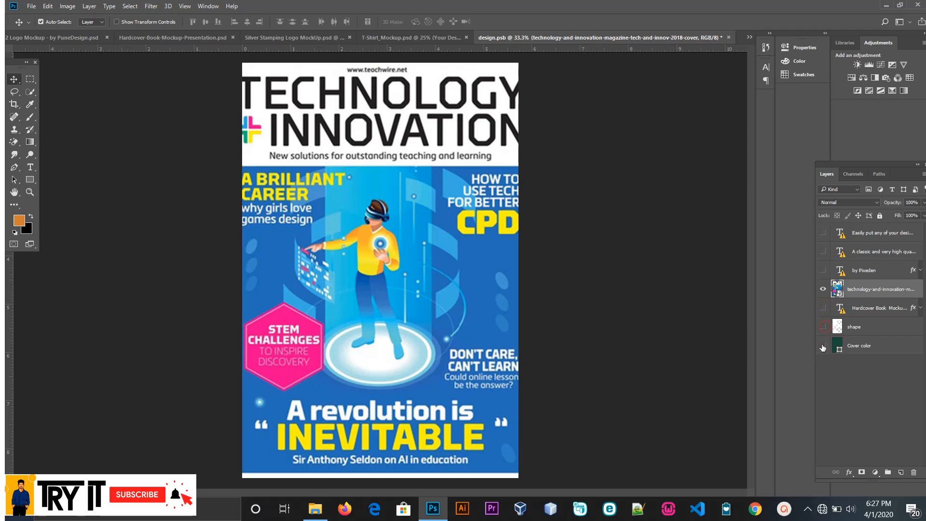
Step: Move the magazine cover down about 0.09 in, and save and close design.psb to update the book mockup
{"action": "left_click_drag", "start_coordinate": [421, 277], "coordinate": [421, 282]}
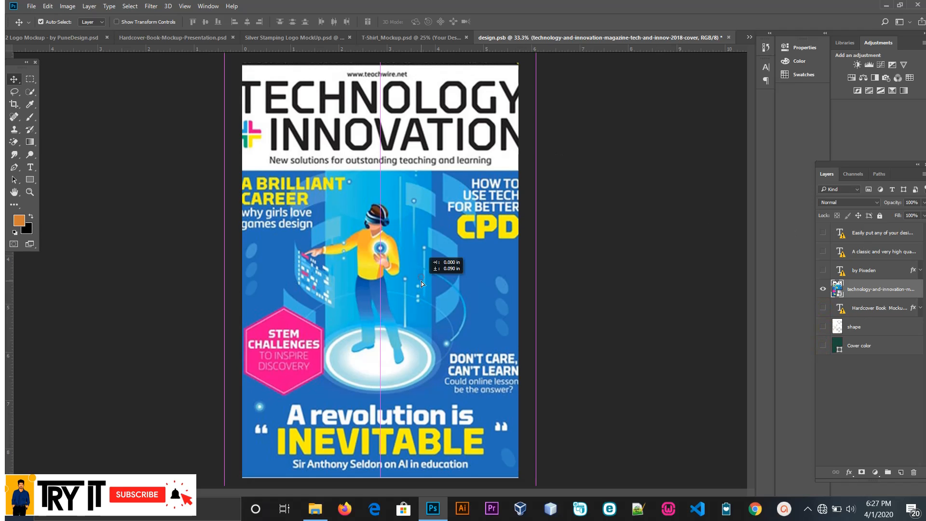
{"action": "left_click", "coordinate": [729, 37]}
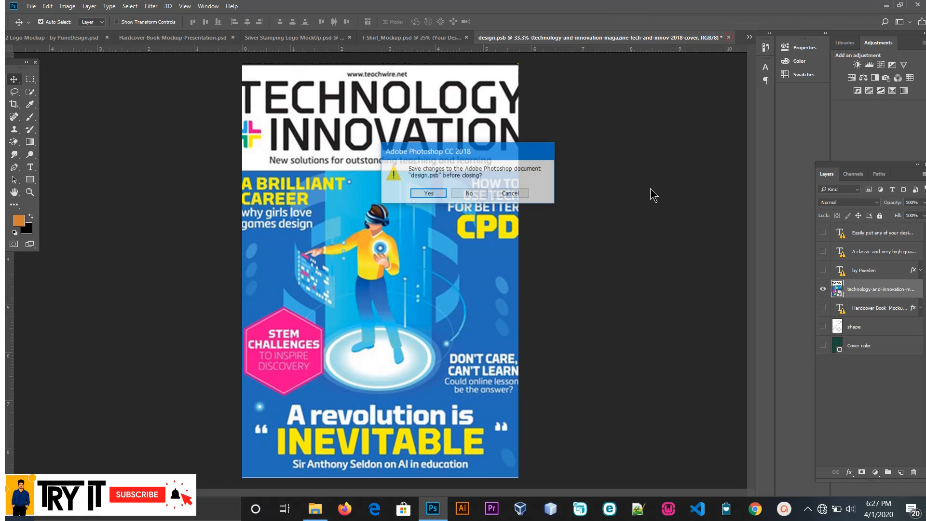
{"action": "left_click", "coordinate": [427, 195]}
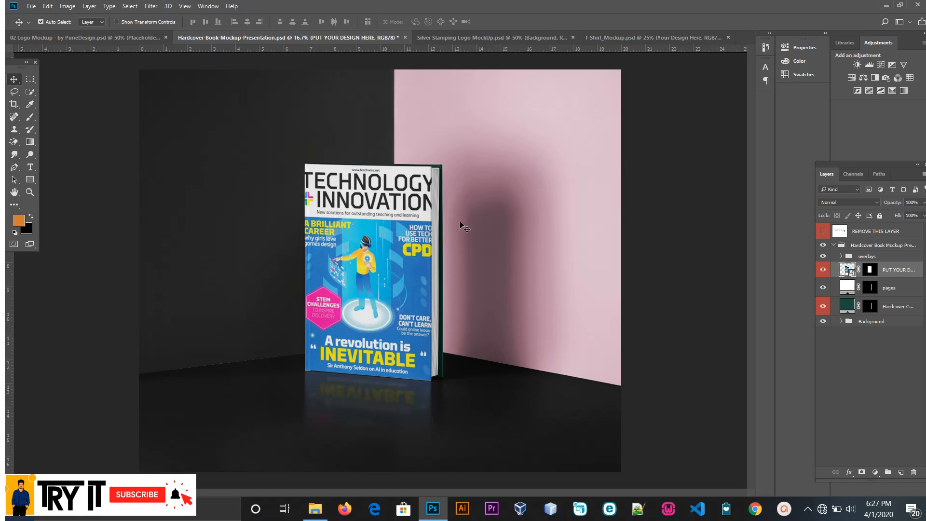
Step: Identify the book's pages layer by toggling it and change its solid fill to dark grey #595757
{"action": "left_click", "coordinate": [396, 216]}
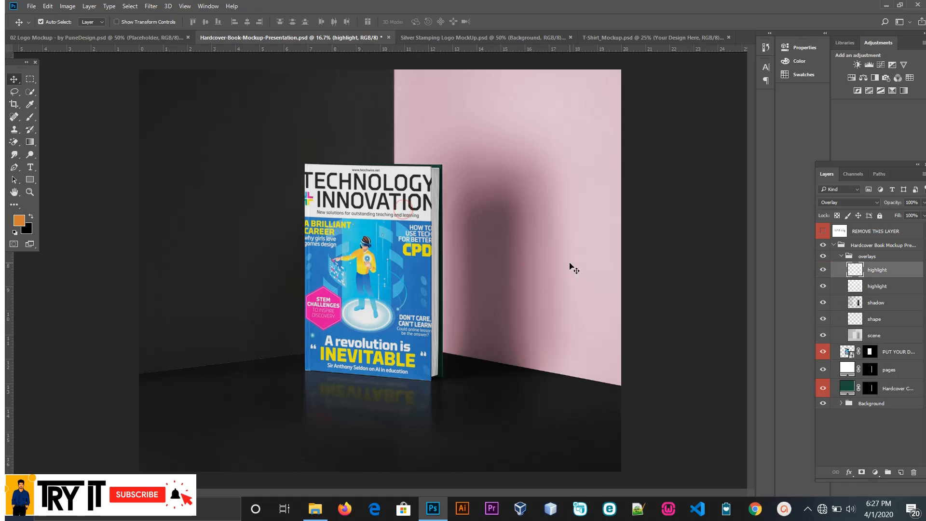
{"action": "left_click", "coordinate": [841, 257]}
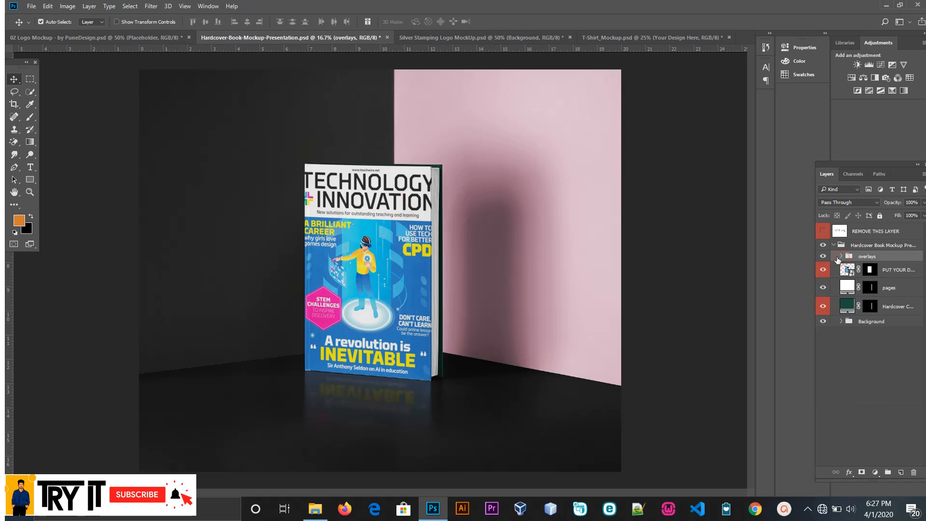
{"action": "left_click", "coordinate": [823, 288]}
{"action": "left_click", "coordinate": [823, 288]}
{"action": "double_click", "coordinate": [846, 288]}
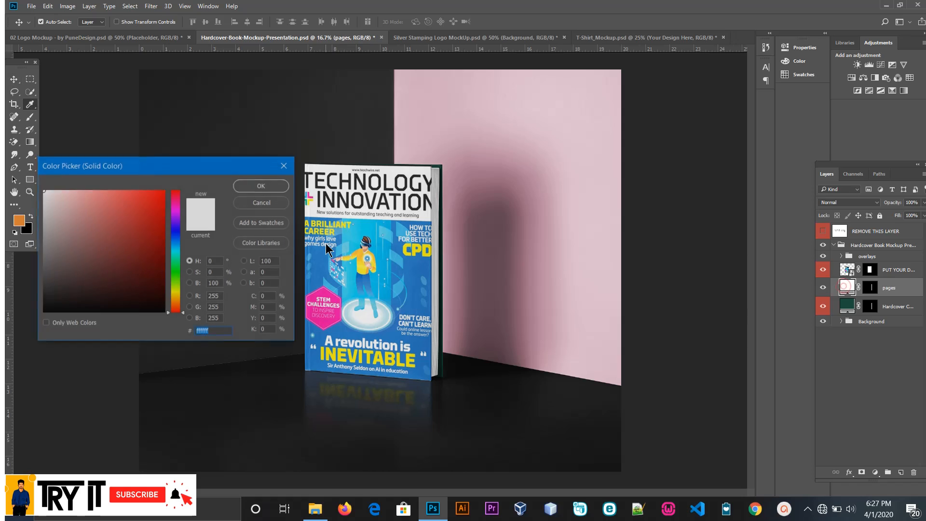
{"action": "left_click", "coordinate": [164, 253]}
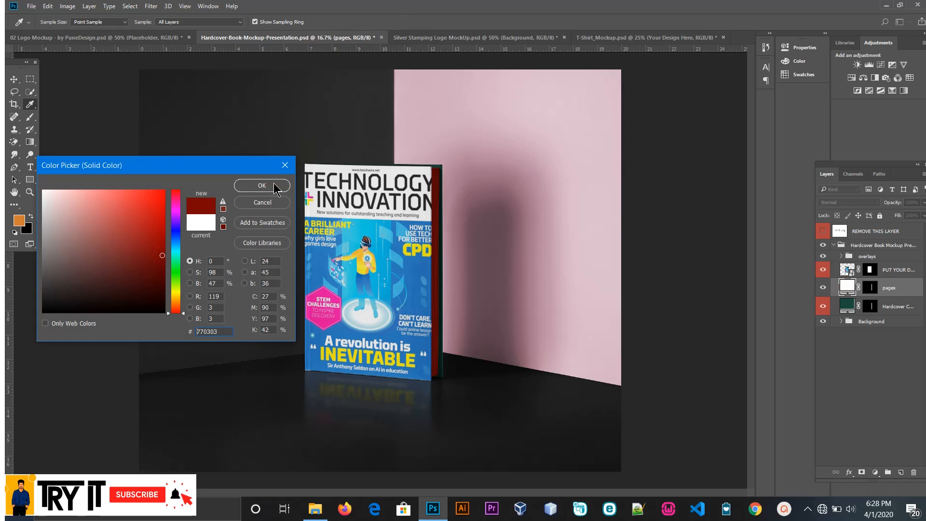
{"action": "mouse_move", "coordinate": [140, 202]}
{"action": "left_mouse_down"}
{"action": "mouse_move", "coordinate": [68, 271]}
{"action": "mouse_move", "coordinate": [46, 270]}
{"action": "left_mouse_up"}
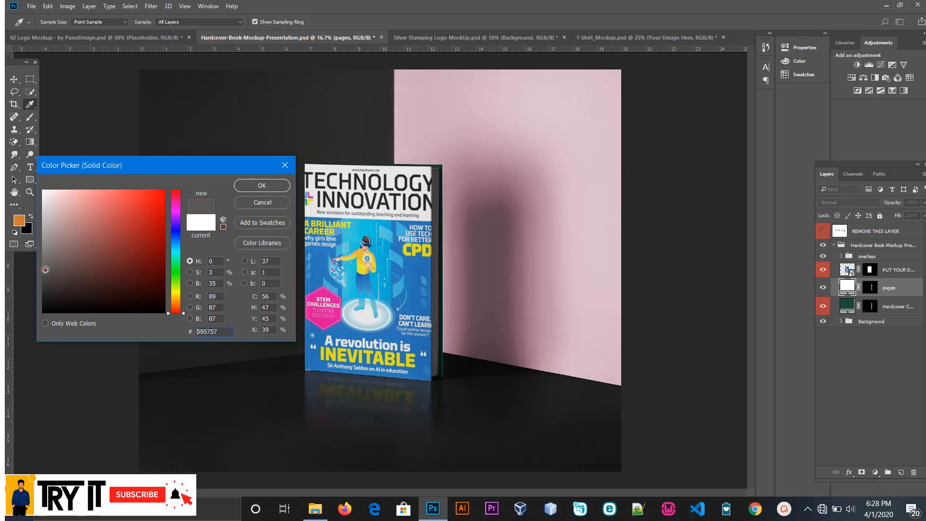
{"action": "left_click", "coordinate": [262, 185]}
Step: Examine the book mockup's layer groups and toggle the pages, hardcover colour and Background visibility to see what each controls
{"action": "left_click", "coordinate": [437, 288]}
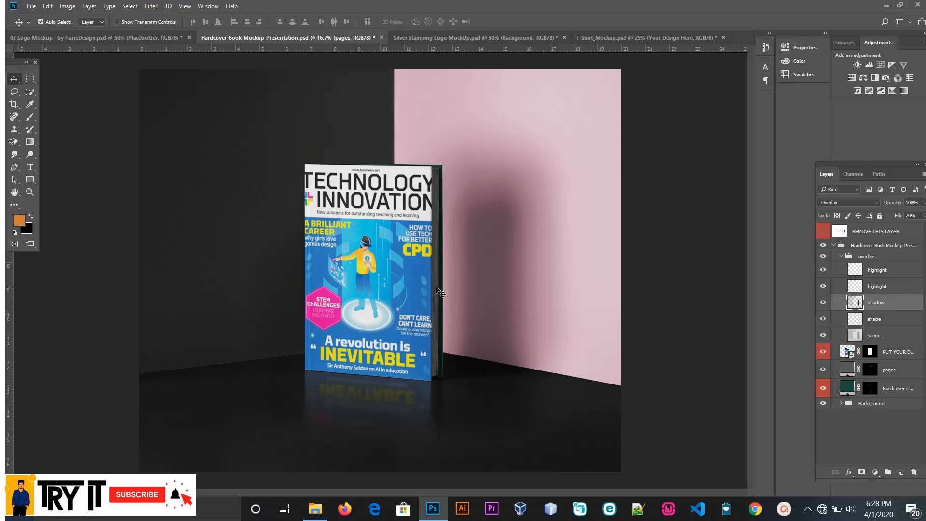
{"action": "left_click", "coordinate": [841, 260]}
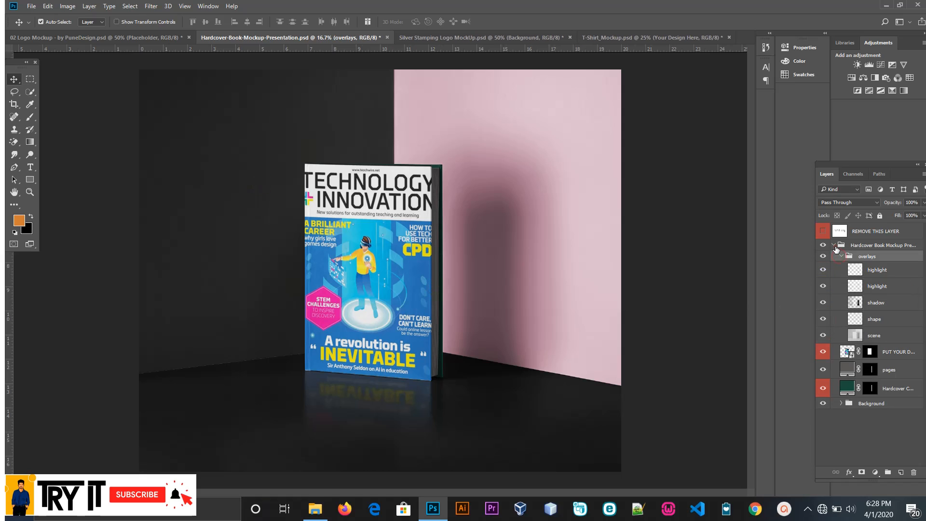
{"action": "left_click", "coordinate": [833, 245]}
{"action": "left_click", "coordinate": [833, 245]}
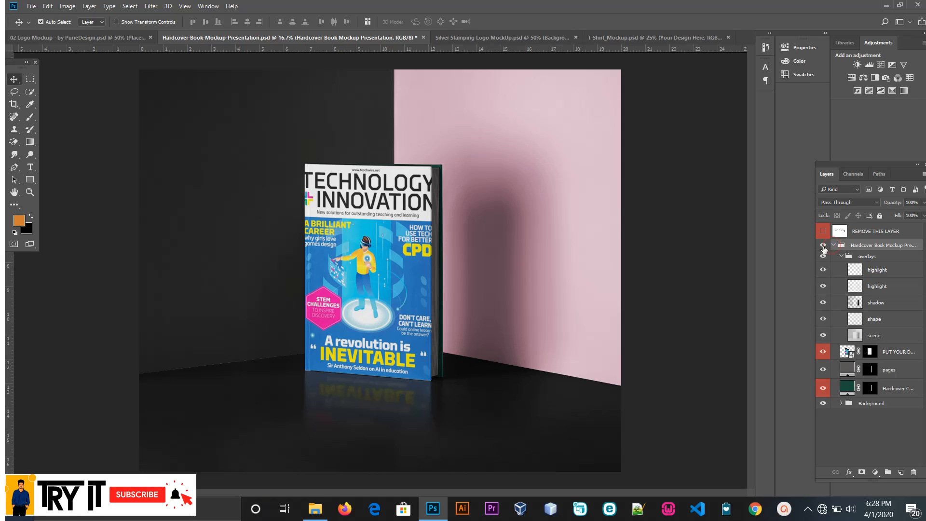
{"action": "left_click", "coordinate": [823, 370]}
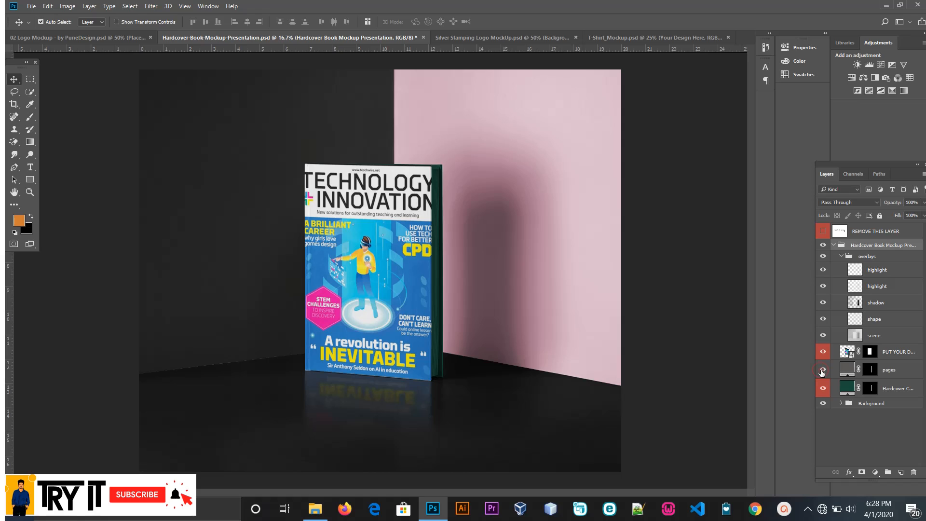
{"action": "left_click", "coordinate": [822, 370]}
{"action": "left_click", "coordinate": [823, 388]}
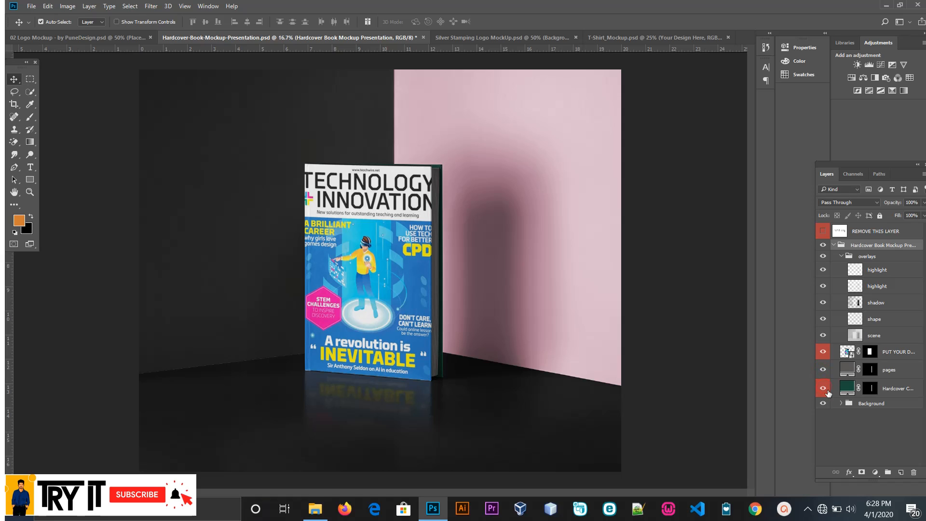
{"action": "left_click", "coordinate": [823, 403]}
{"action": "left_click", "coordinate": [823, 404]}
Step: Expand the Background group and change the Left Wall COLOR fill to blue #057be8
{"action": "left_click", "coordinate": [841, 404]}
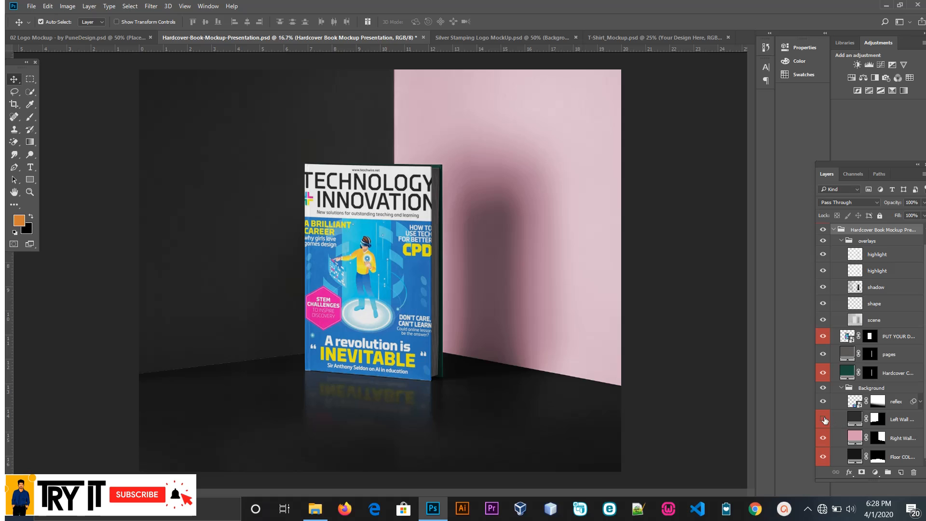
{"action": "left_click", "coordinate": [824, 420]}
{"action": "double_click", "coordinate": [854, 421]}
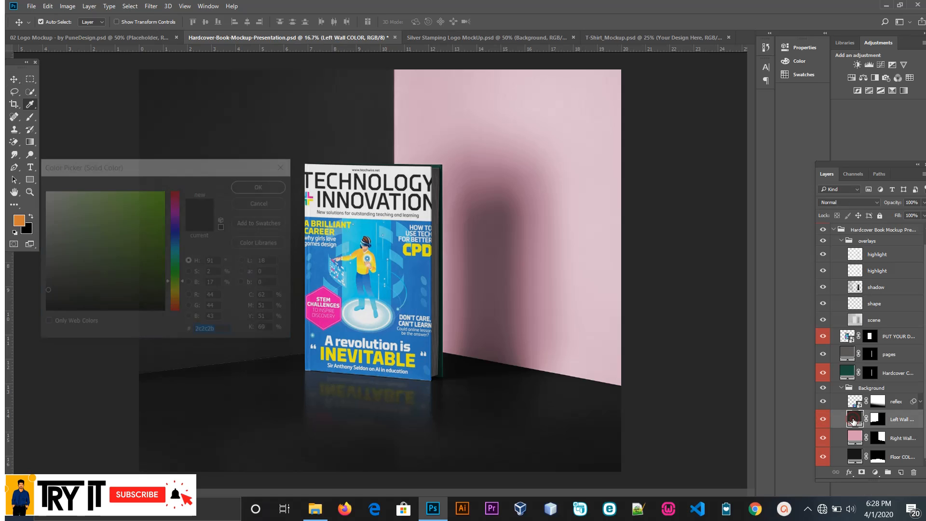
{"action": "left_click", "coordinate": [76, 248]}
{"action": "mouse_move", "coordinate": [75, 248]}
{"action": "left_mouse_down"}
{"action": "mouse_move", "coordinate": [51, 225]}
{"action": "mouse_move", "coordinate": [150, 305]}
{"action": "mouse_move", "coordinate": [177, 232]}
{"action": "left_mouse_up"}
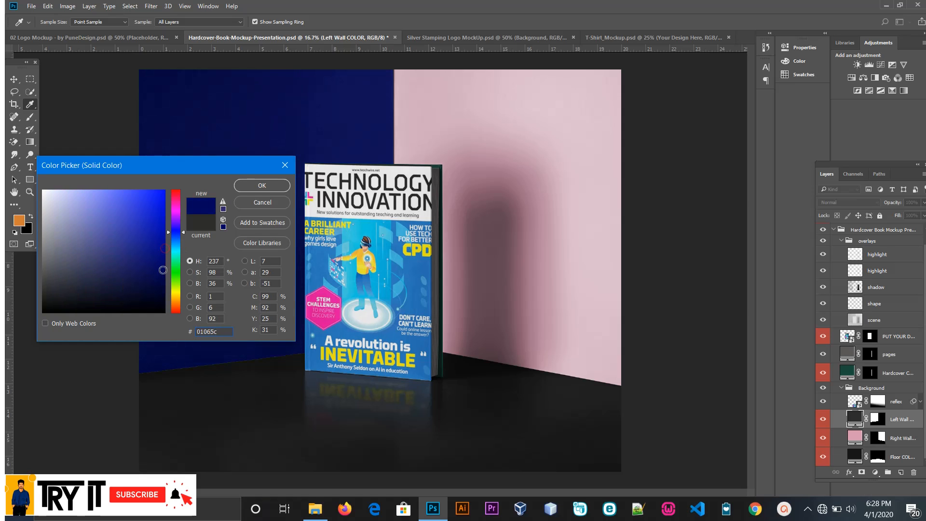
{"action": "left_click", "coordinate": [144, 232]}
{"action": "left_click", "coordinate": [154, 211]}
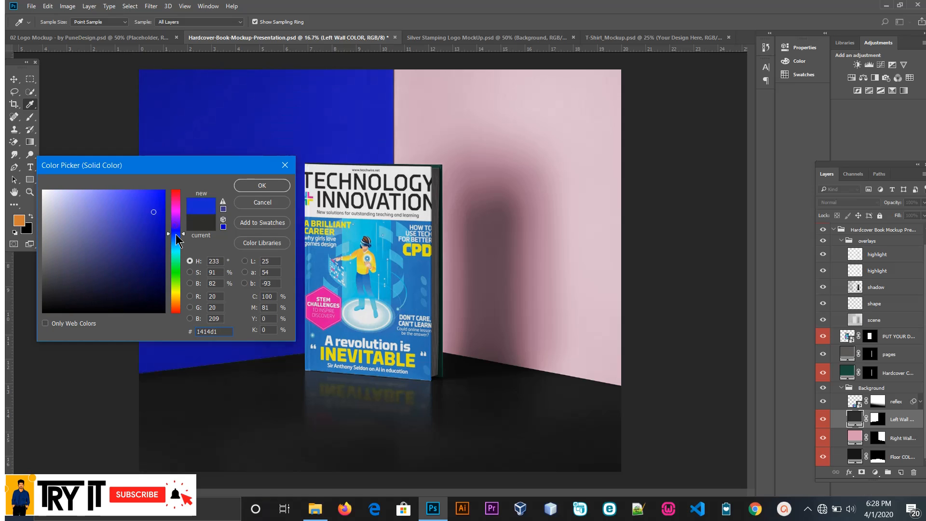
{"action": "left_click", "coordinate": [177, 241]}
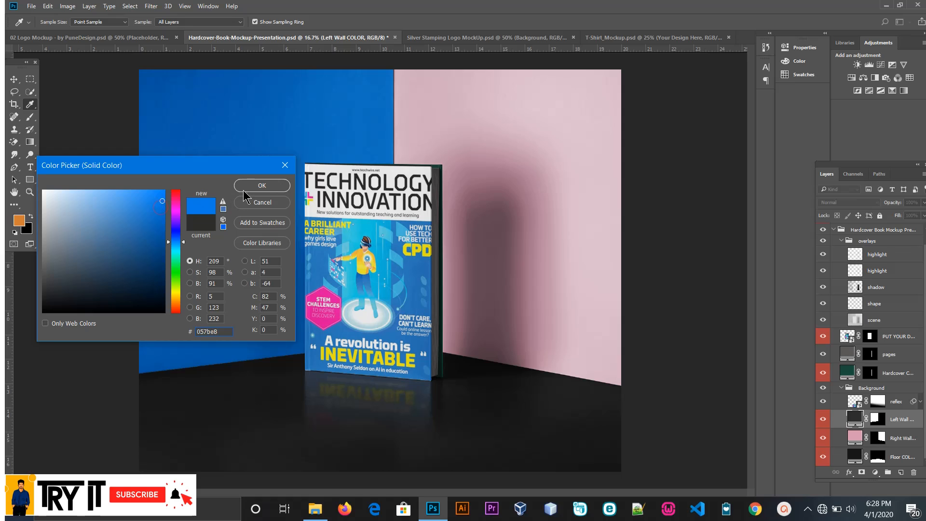
{"action": "left_click", "coordinate": [262, 185]}
{"action": "key", "text": "v"}
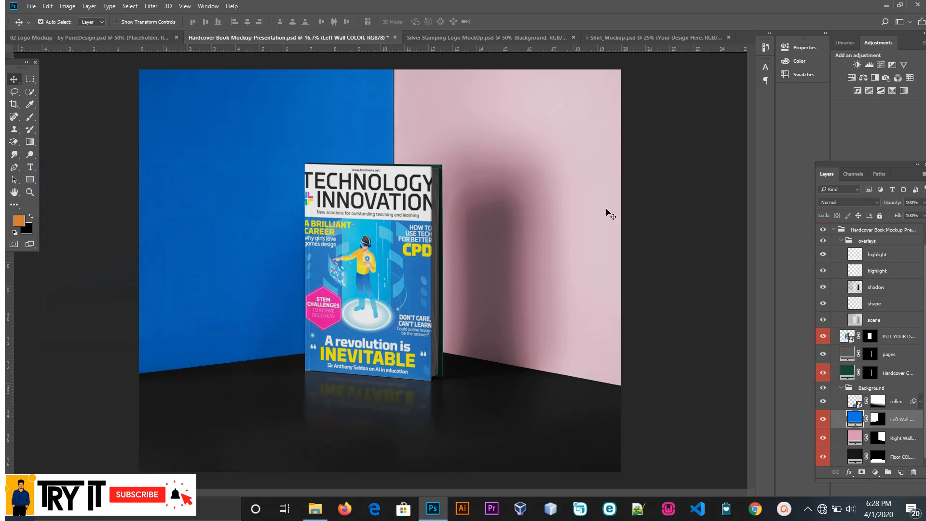
Step: Toggle the Right Wall COLOR layer to check it, and set its fill to cyan #15c6dd sampled from the book cover
{"action": "left_click", "coordinate": [859, 438]}
{"action": "left_click", "coordinate": [824, 439]}
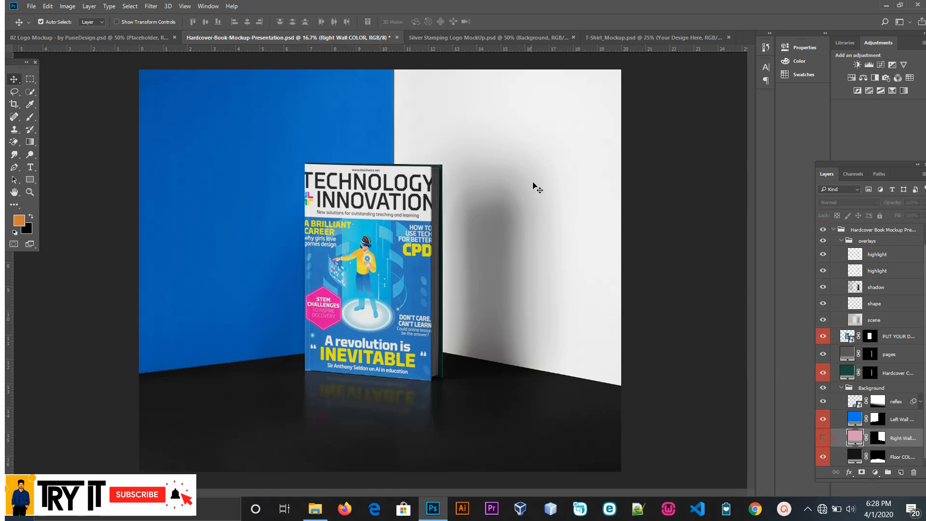
{"action": "left_click", "coordinate": [823, 439]}
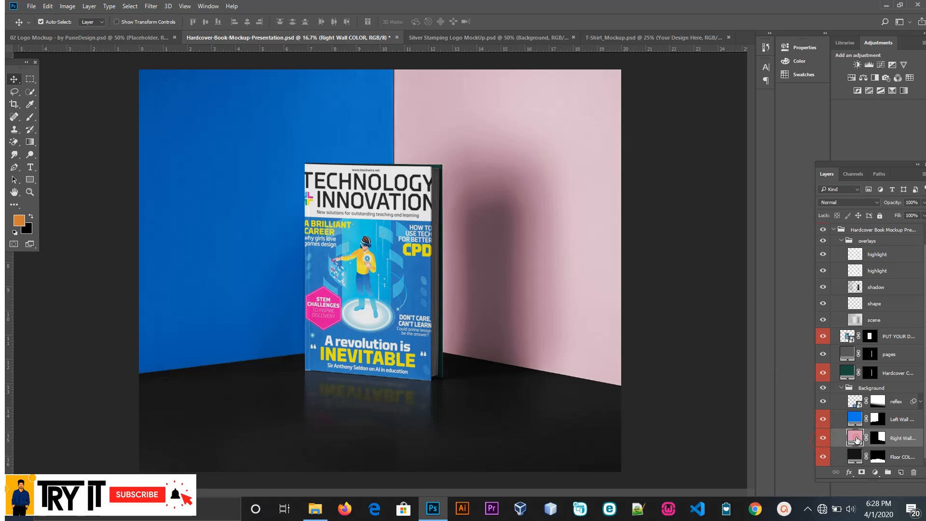
{"action": "double_click", "coordinate": [856, 439]}
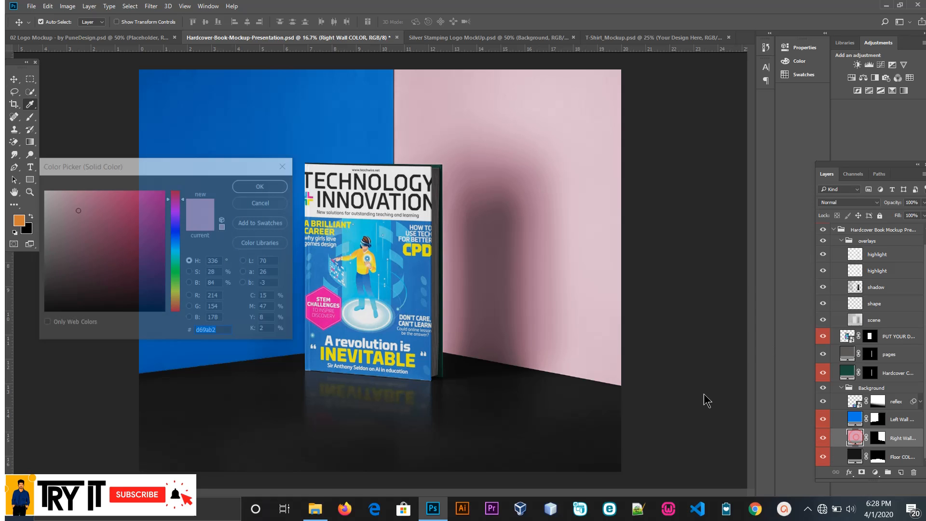
{"action": "left_click", "coordinate": [362, 228]}
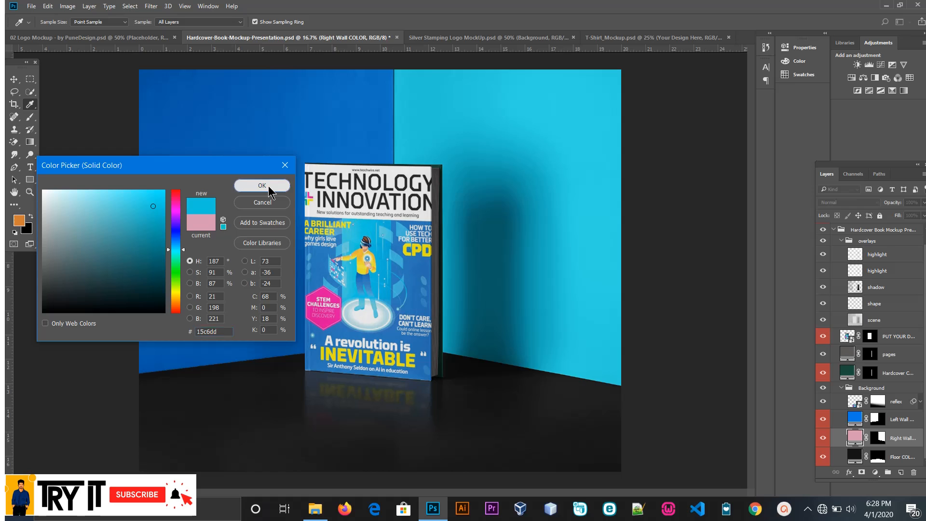
{"action": "left_click", "coordinate": [269, 186]}
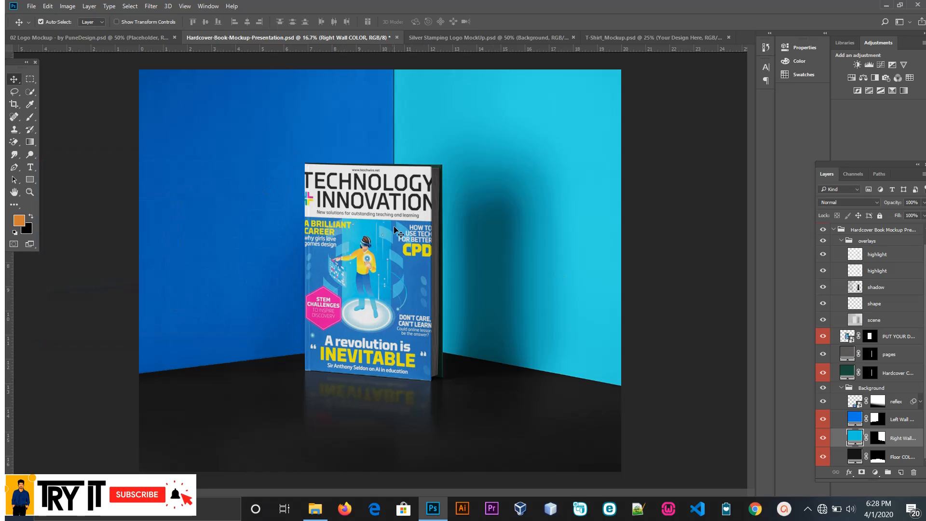
Step: In the Silver Stamping Logo MockUp file, toggle the Background and Effect visibility to check them, and open the logo smart object
{"action": "left_click", "coordinate": [485, 37]}
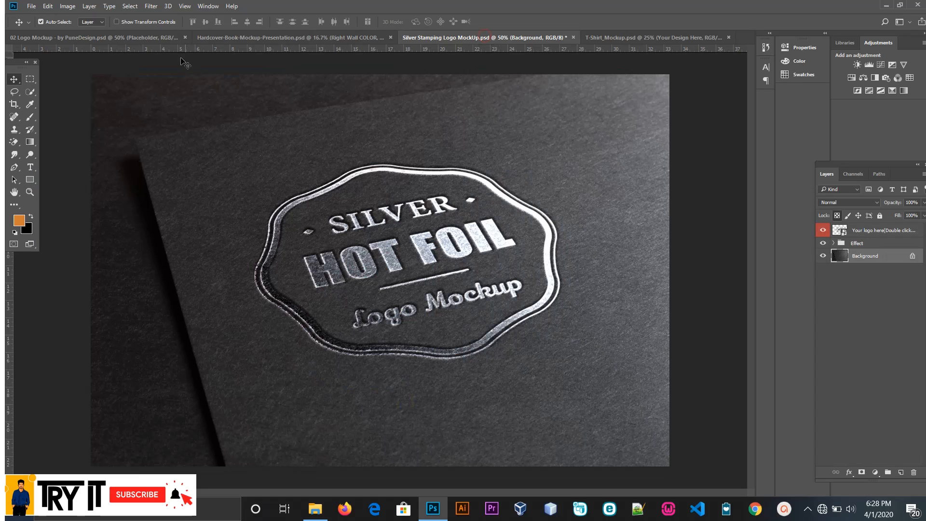
{"action": "left_click", "coordinate": [823, 256]}
{"action": "left_click", "coordinate": [823, 256]}
{"action": "left_click", "coordinate": [823, 243]}
{"action": "left_click", "coordinate": [824, 243]}
{"action": "double_click", "coordinate": [845, 232]}
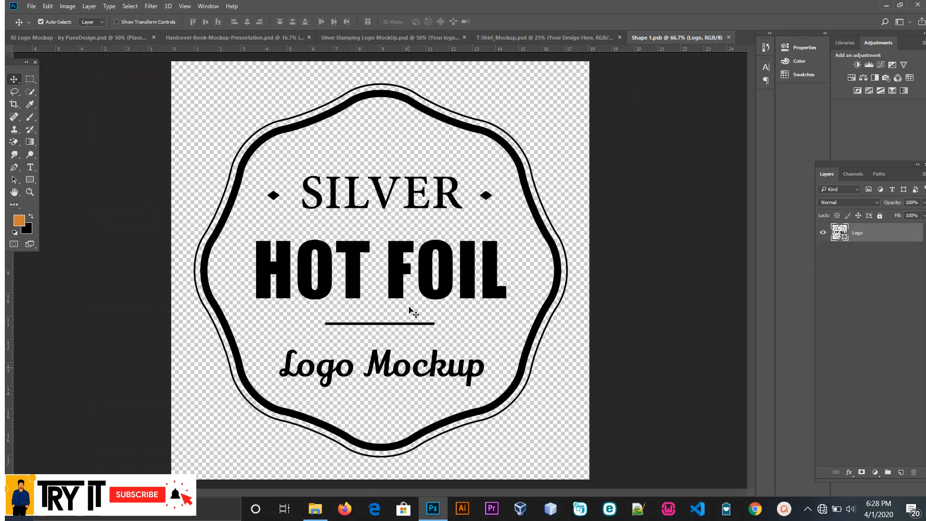
Step: Place the 9Gorillas logo image from the Adobellustartor folder on drive D into Shape 1.psb and hide the sample Logo layer
{"action": "left_click", "coordinate": [315, 508]}
{"action": "scroll", "coordinate": [303, 285], "scroll_direction": "up", "scroll_amount": 10}
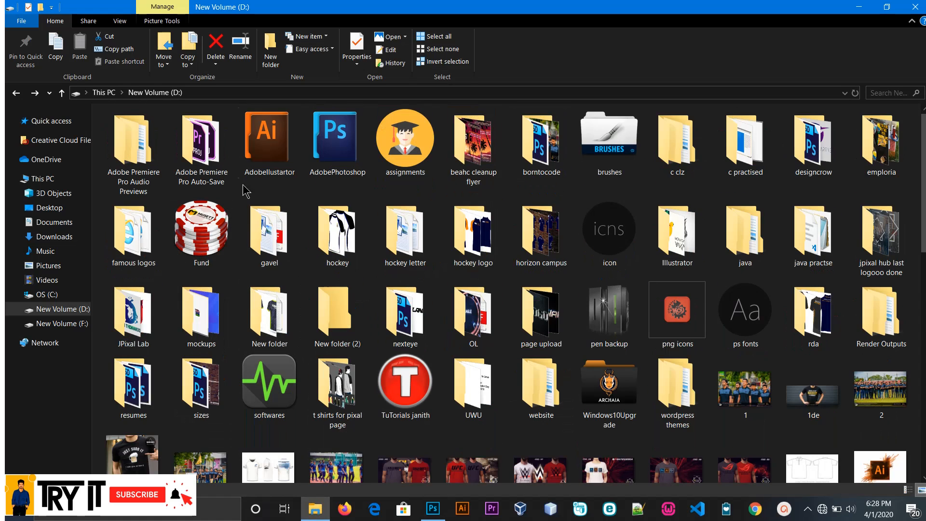
{"action": "double_click", "coordinate": [285, 159]}
{"action": "scroll", "coordinate": [412, 244], "scroll_direction": "down", "scroll_amount": 3}
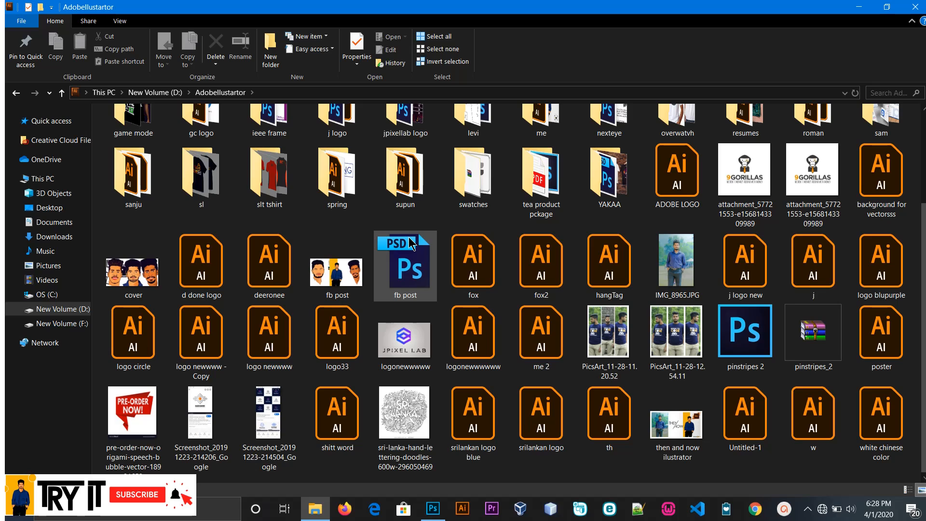
{"action": "left_click_drag", "start_coordinate": [747, 181], "coordinate": [385, 261]}
{"action": "left_click", "coordinate": [334, 22]}
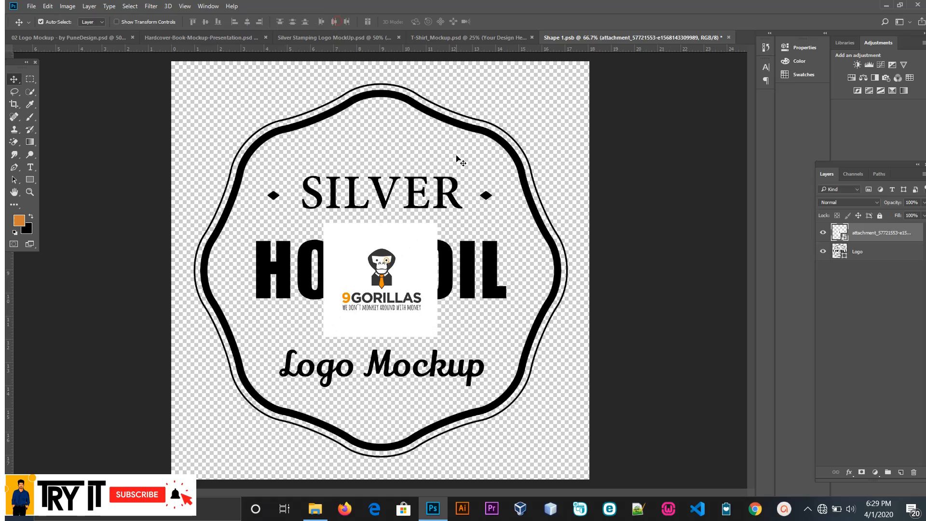
{"action": "left_click", "coordinate": [823, 251]}
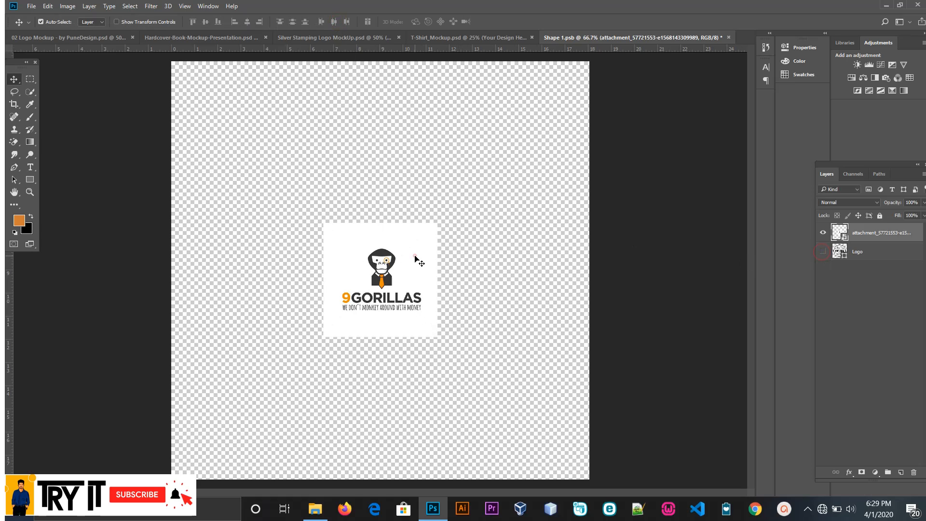
Step: Scale the 9Gorillas logo to about 401% and centre it so that it fills the canvas
{"action": "key", "text": "ctrl+t"}
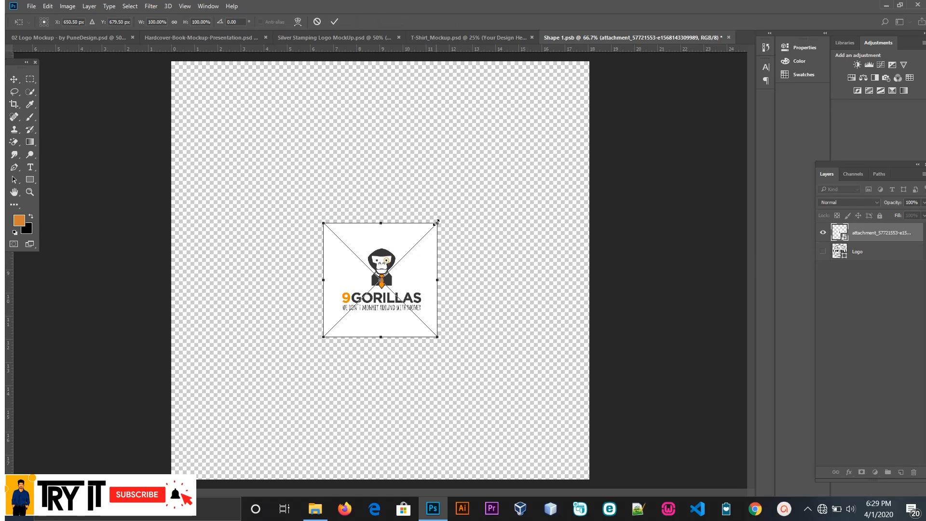
{"action": "left_click_drag", "start_coordinate": [436, 223], "coordinate": [627, 69]}
{"action": "left_click_drag", "start_coordinate": [447, 199], "coordinate": [449, 190]}
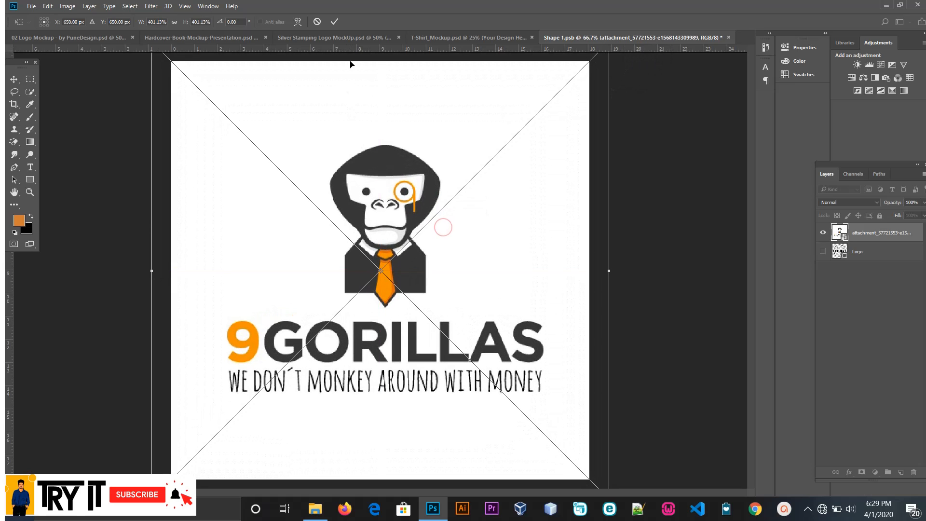
{"action": "left_click", "coordinate": [335, 22]}
Step: Rasterize the 9Gorillas logo layer and erase its white background and the gorilla's white face areas with the Magic Eraser
{"action": "left_click", "coordinate": [14, 142]}
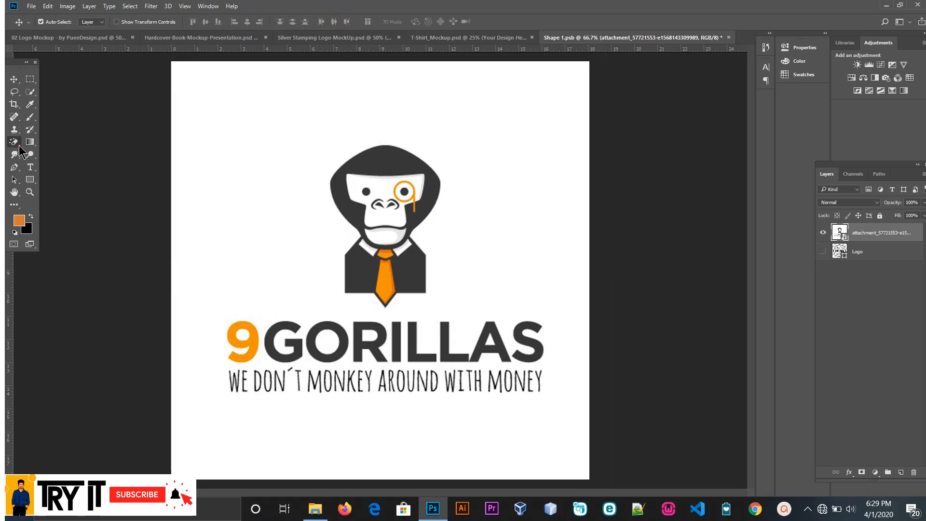
{"action": "left_click", "coordinate": [196, 139]}
{"action": "left_click", "coordinate": [464, 199]}
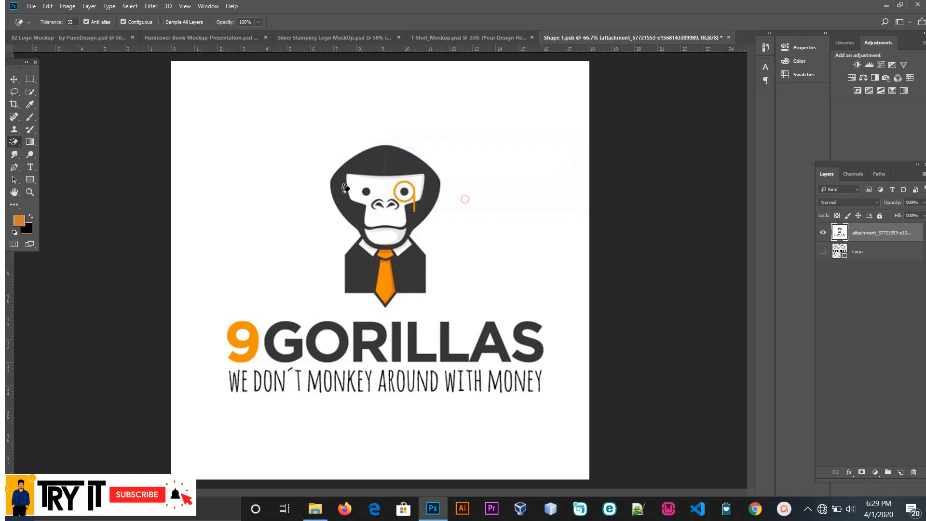
{"action": "left_click", "coordinate": [295, 168]}
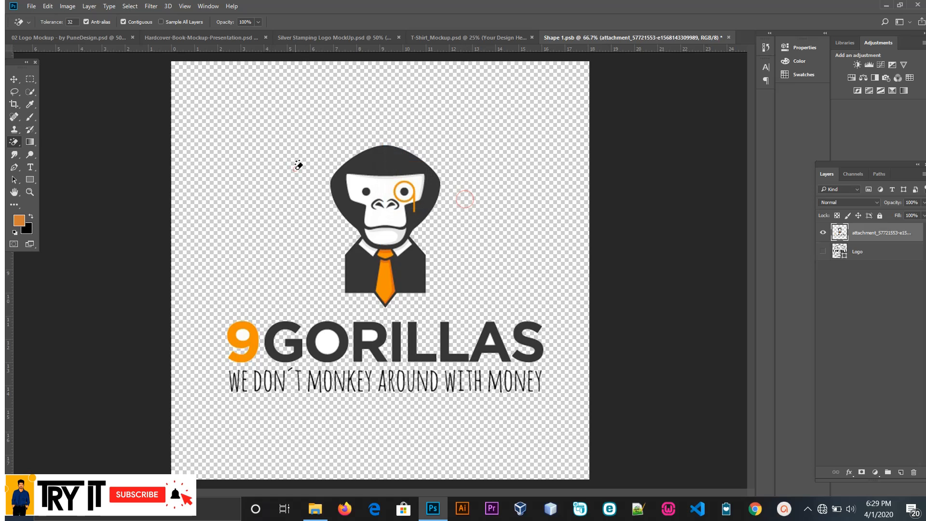
{"action": "left_click", "coordinate": [359, 182]}
{"action": "left_click", "coordinate": [376, 237]}
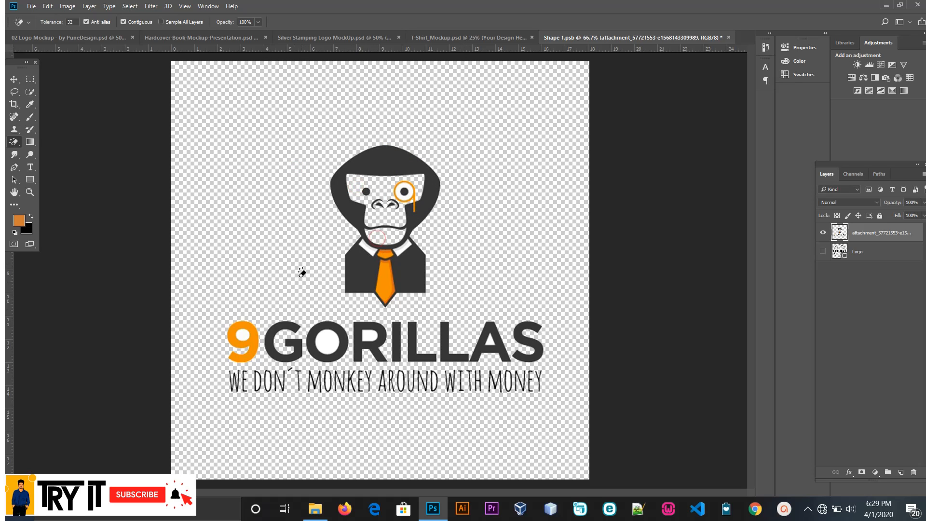
Step: Save and close Shape 1.psb to update the silver stamping mockup
{"action": "left_click", "coordinate": [14, 78]}
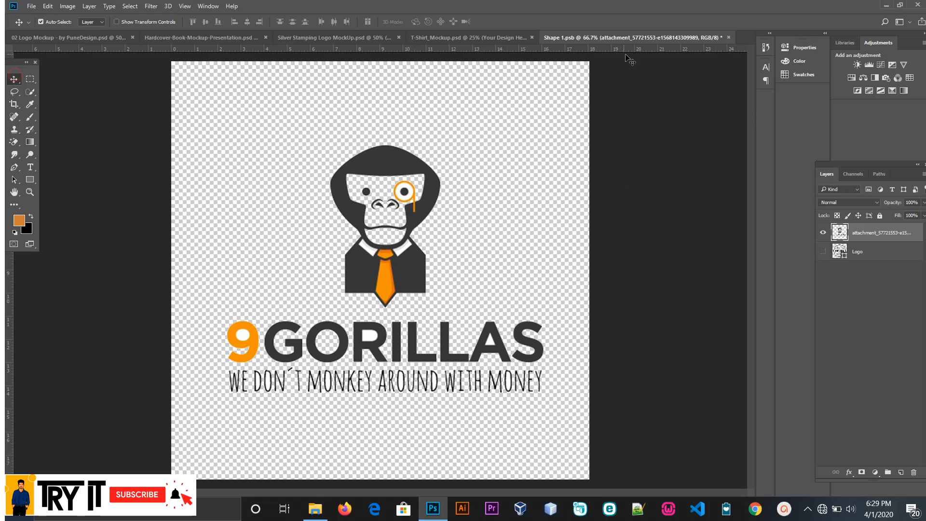
{"action": "left_click", "coordinate": [729, 37]}
{"action": "left_click", "coordinate": [436, 195]}
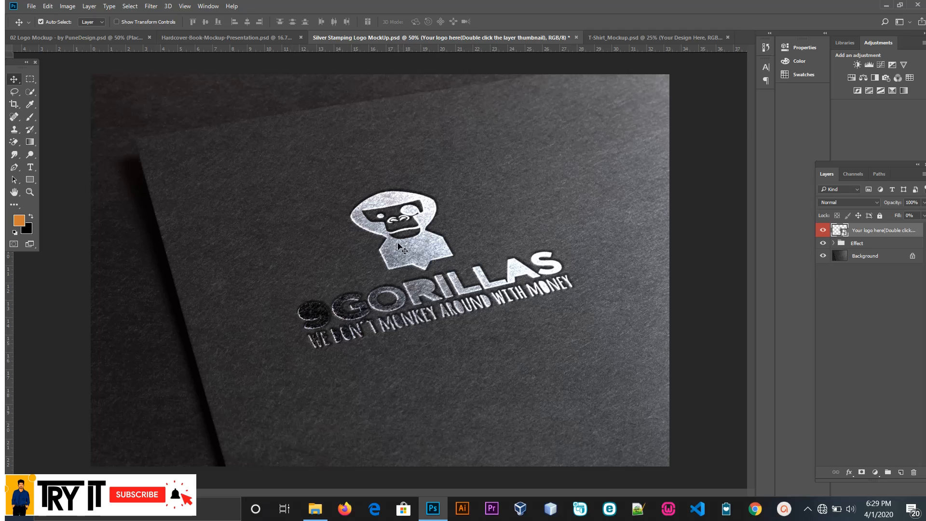
Step: In the T-Shirt_Mockup file, toggle the Color, Your Design Here, Base and Background (img) layers to see what each controls
{"action": "left_click", "coordinate": [640, 38]}
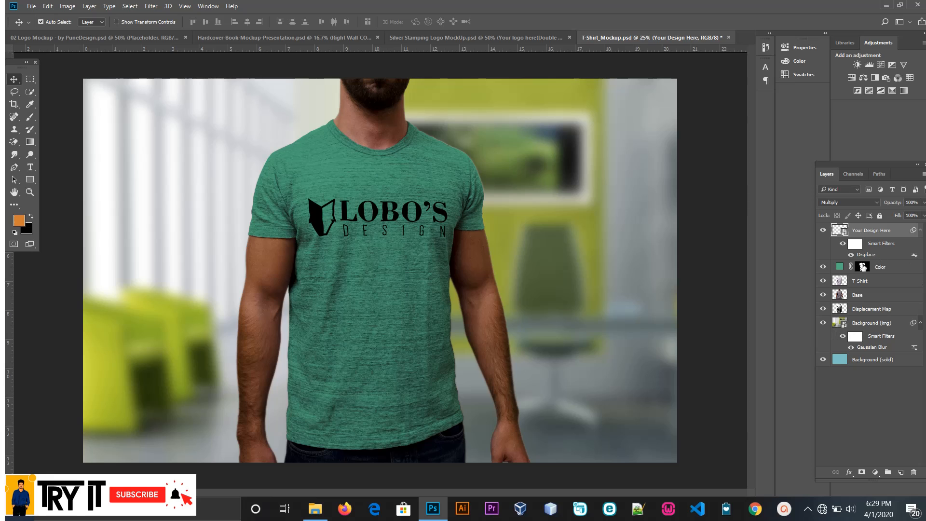
{"action": "left_click", "coordinate": [824, 267]}
{"action": "left_click", "coordinate": [824, 267]}
{"action": "left_click", "coordinate": [824, 230]}
{"action": "left_click", "coordinate": [823, 231]}
{"action": "left_click", "coordinate": [824, 295]}
{"action": "left_click", "coordinate": [824, 294]}
{"action": "left_click", "coordinate": [824, 324]}
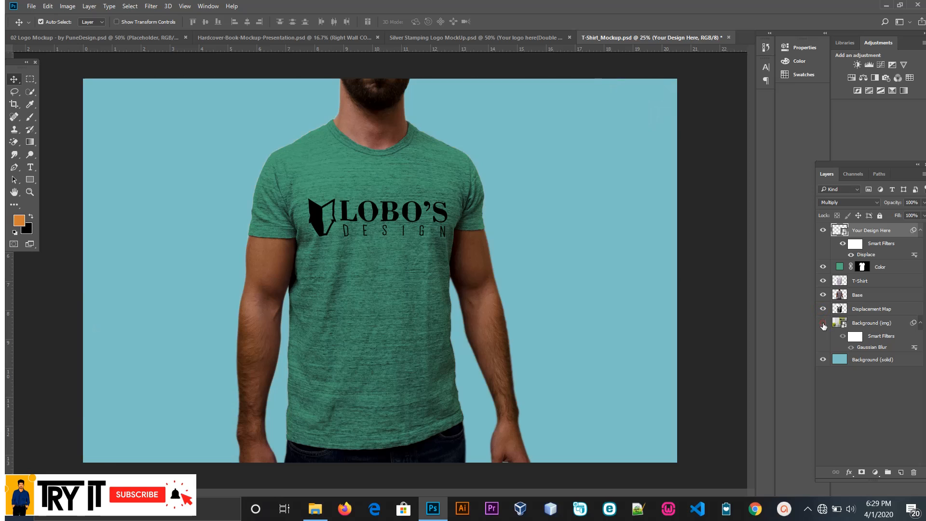
{"action": "left_click", "coordinate": [824, 323]}
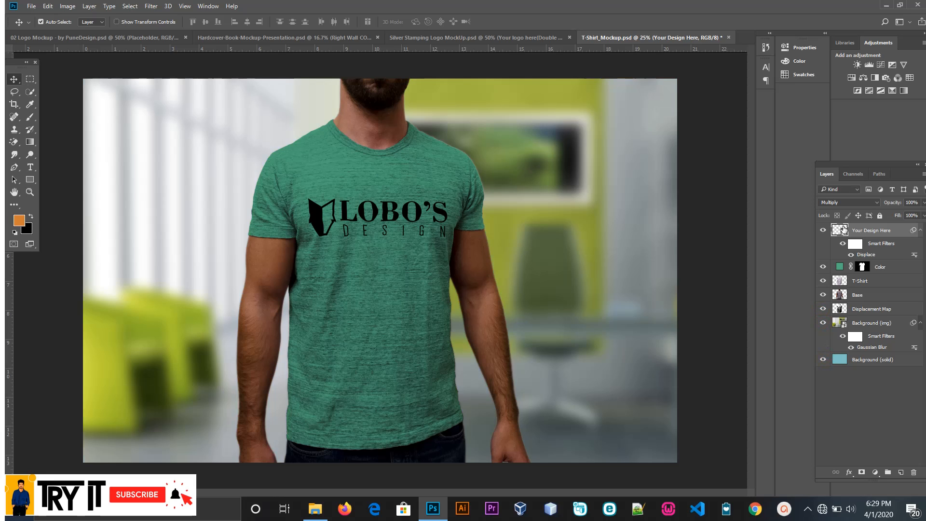
Step: Open the Your Design Here smart object, discarding its embedded profile, and place the game mode logo black backgrnd image from the game mode folder
{"action": "double_click", "coordinate": [841, 230]}
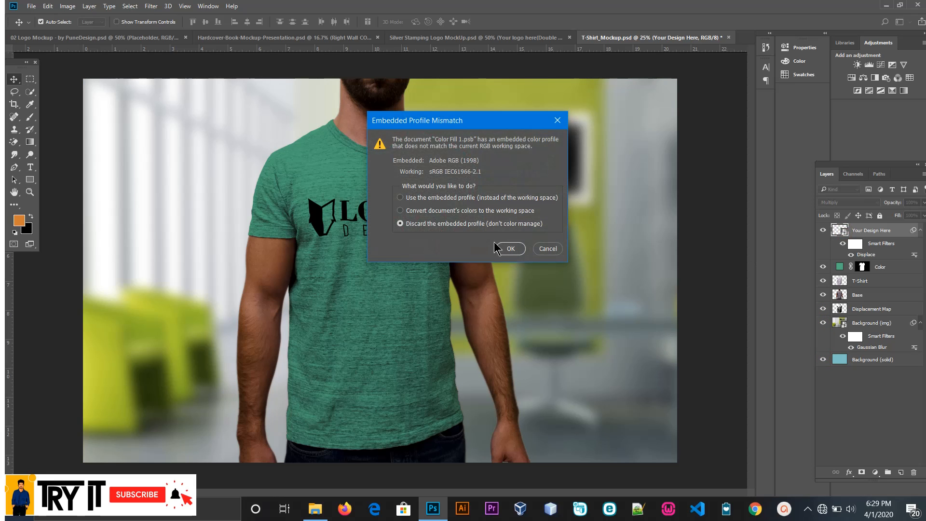
{"action": "left_click", "coordinate": [506, 249]}
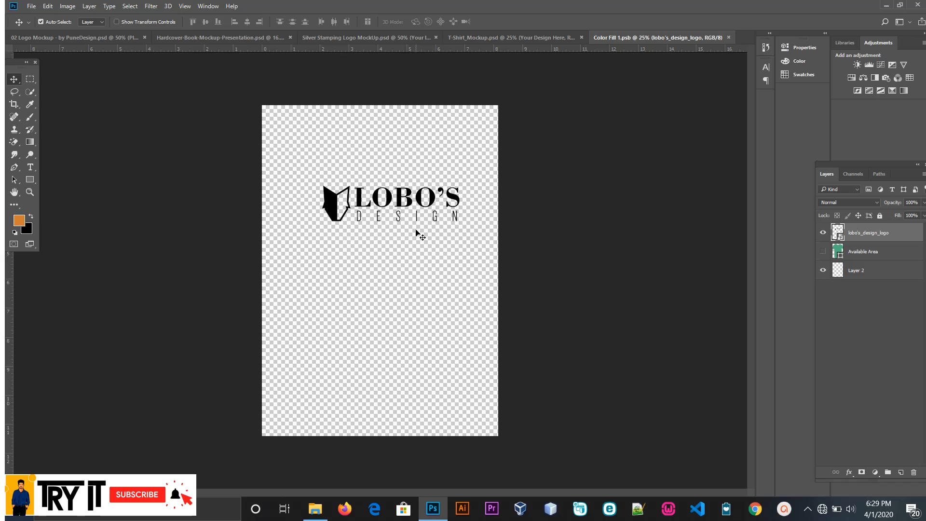
{"action": "left_click", "coordinate": [317, 504]}
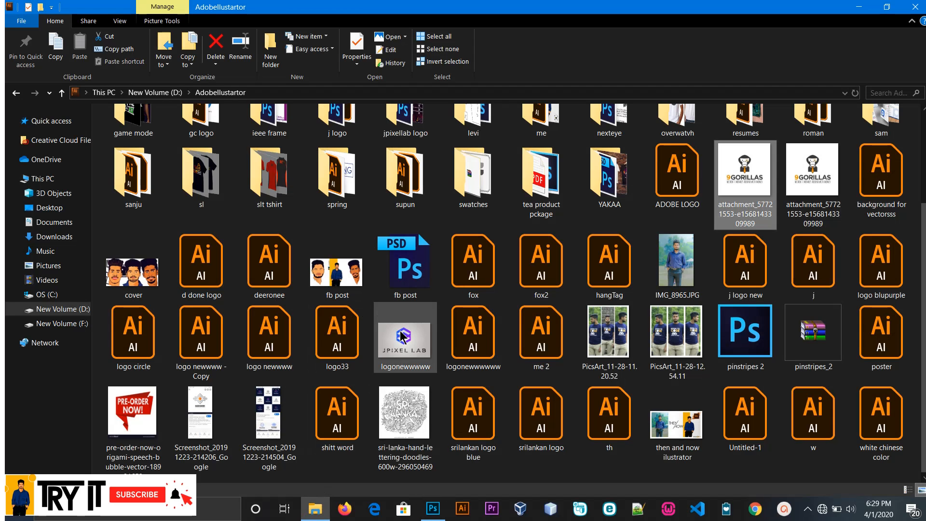
{"action": "scroll", "coordinate": [779, 246], "scroll_direction": "up", "scroll_amount": 2}
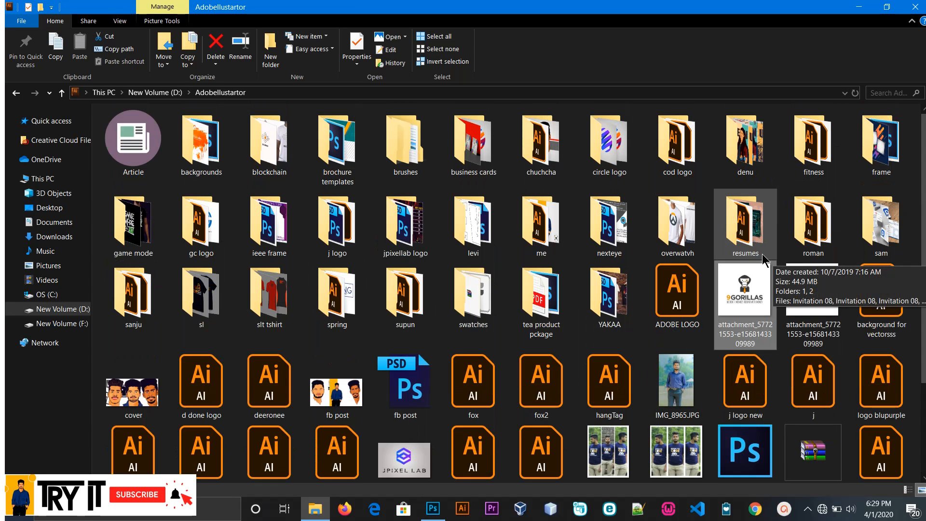
{"action": "double_click", "coordinate": [153, 240]}
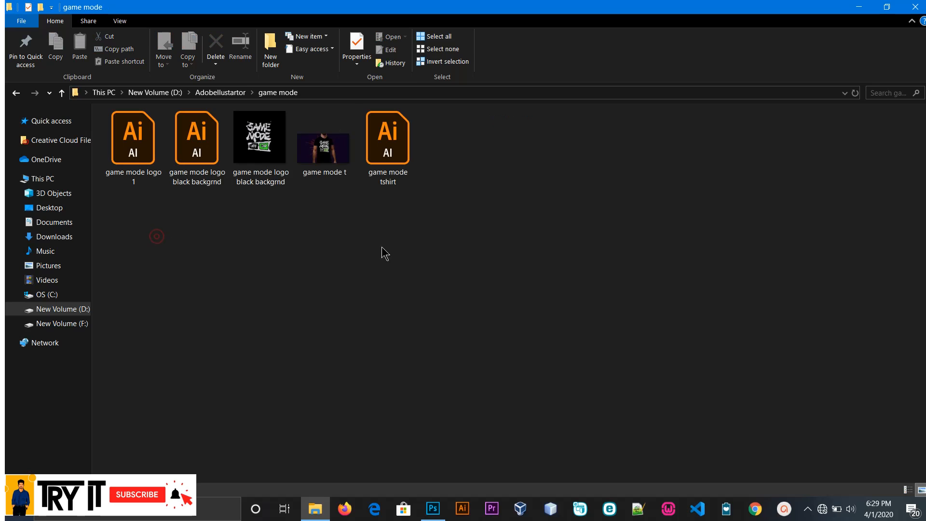
{"action": "left_click_drag", "start_coordinate": [269, 161], "coordinate": [362, 338]}
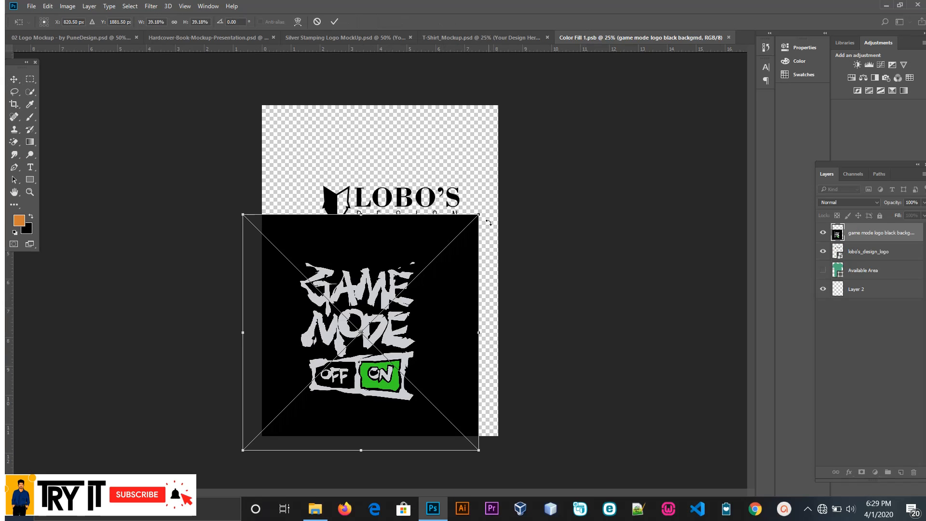
Step: Enlarge the placed game mode logo to about 44% and centre it on the Color Fill 1.psb canvas
{"action": "left_click_drag", "start_coordinate": [481, 216], "coordinate": [515, 187]}
{"action": "left_click_drag", "start_coordinate": [440, 228], "coordinate": [443, 181]}
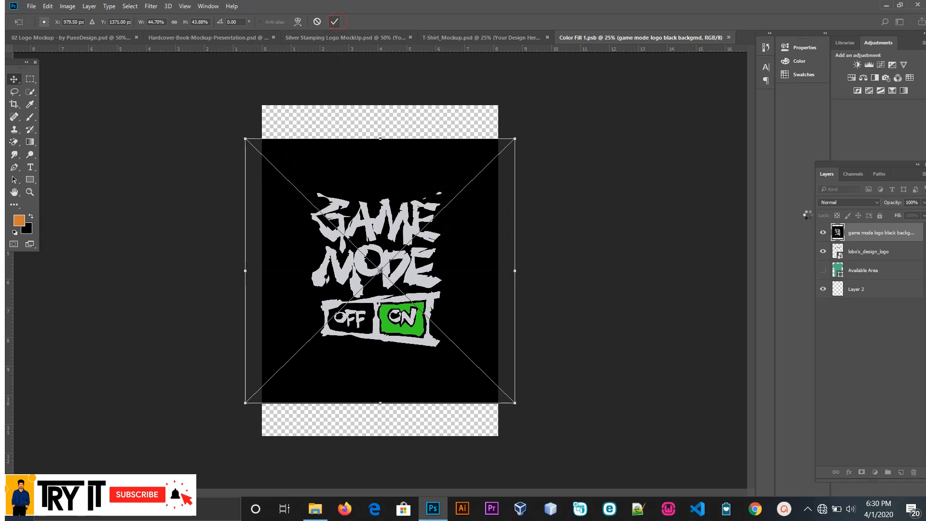
Step: Try to isolate the game mode logo by hiding the lower layers and erasing its black background, discarding the Color Fill 1.psb changes
{"action": "left_click", "coordinate": [825, 251]}
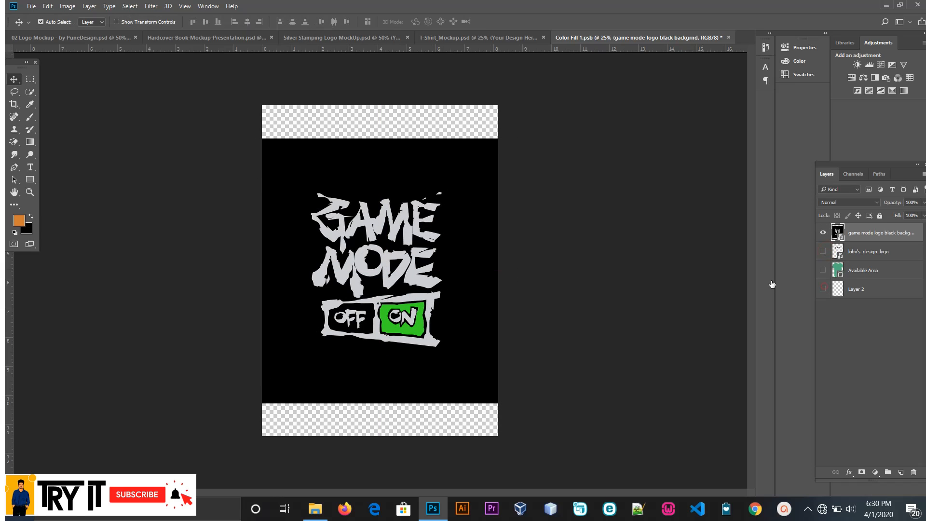
{"action": "left_click", "coordinate": [14, 142]}
{"action": "left_click", "coordinate": [327, 170]}
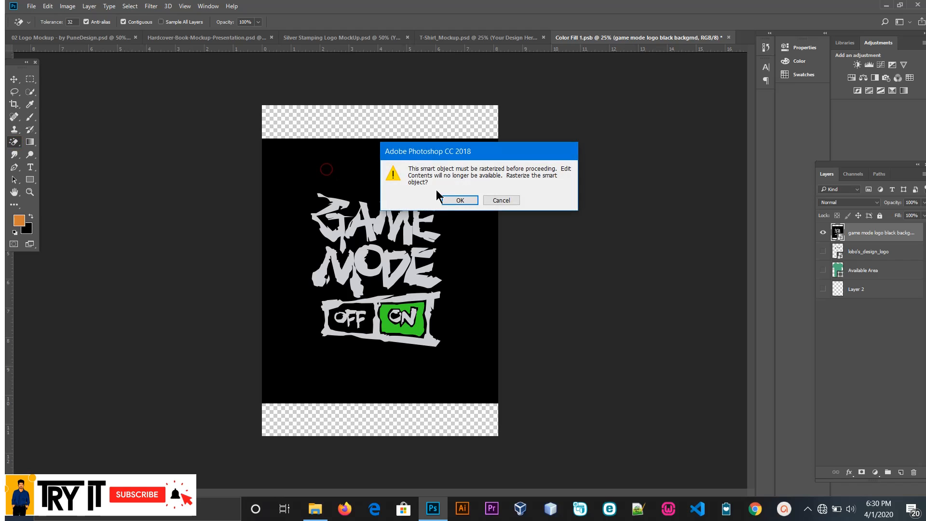
{"action": "left_click", "coordinate": [453, 200]}
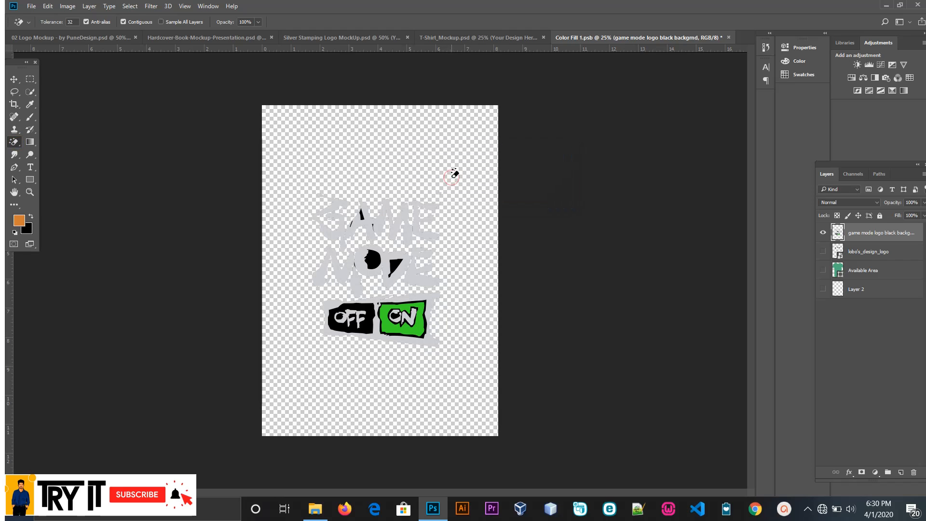
{"action": "left_click", "coordinate": [12, 79]}
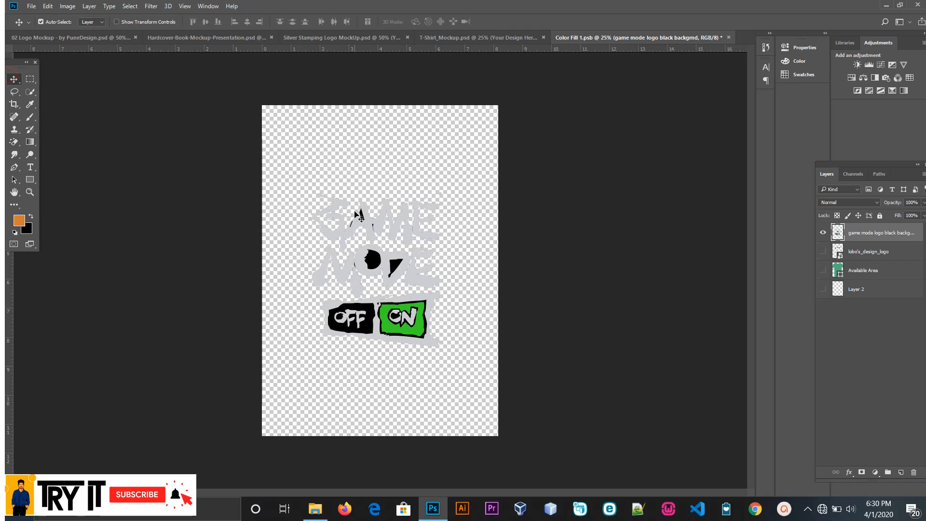
{"action": "left_click", "coordinate": [729, 37]}
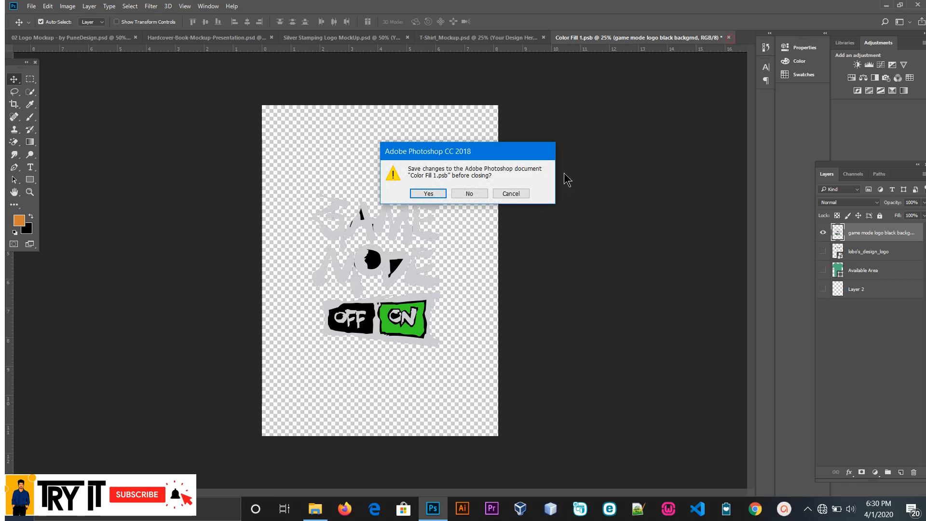
{"action": "left_click", "coordinate": [478, 198]}
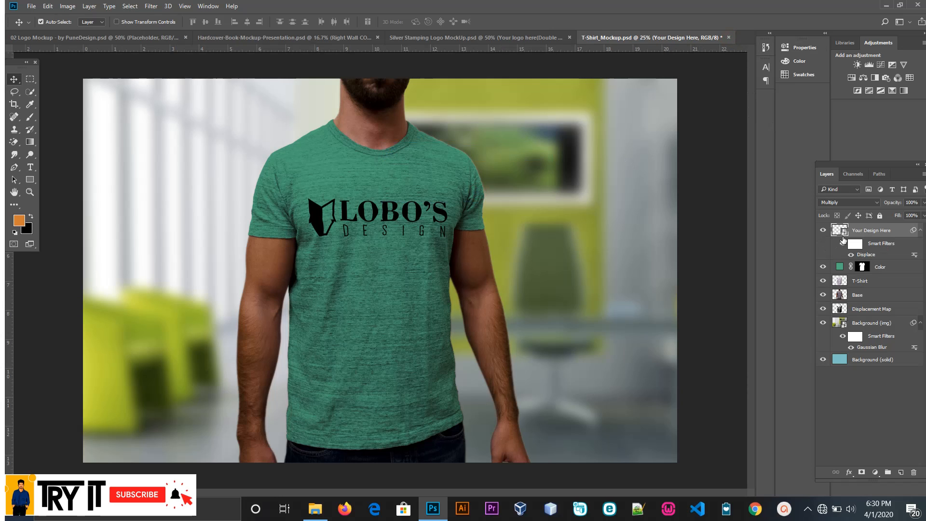
Step: Reopen the Your Design Here smart object and place the game mode logo black backgrnd image at about 39%, centred horizontally on the canvas
{"action": "double_click", "coordinate": [848, 233]}
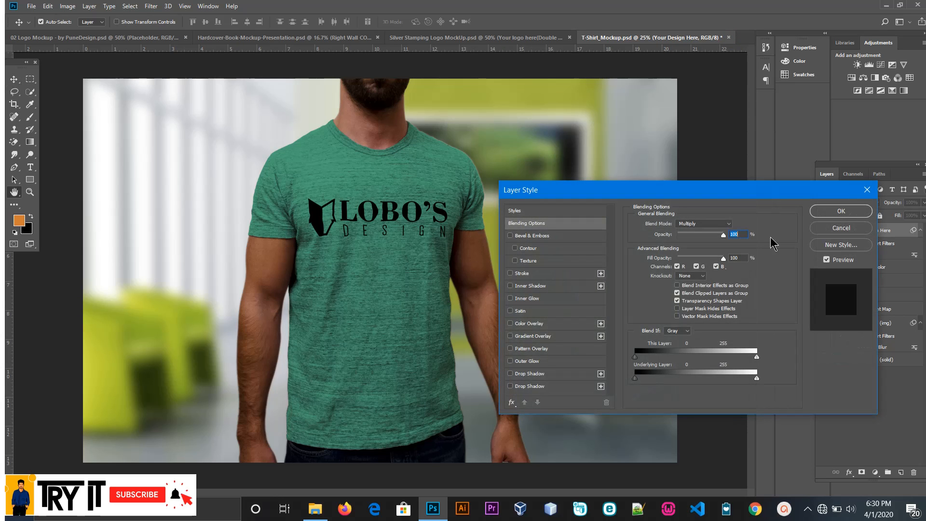
{"action": "left_click", "coordinate": [847, 231]}
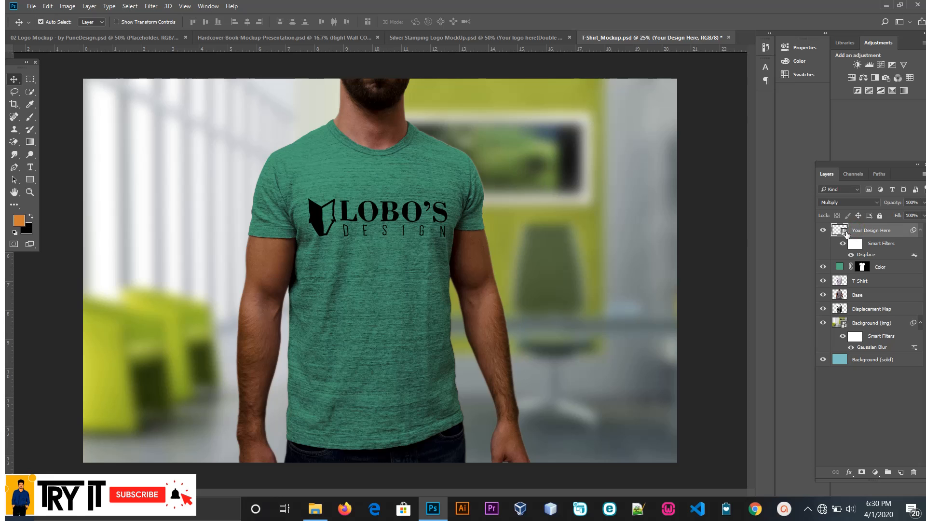
{"action": "double_click", "coordinate": [846, 233]}
{"action": "left_click", "coordinate": [510, 249]}
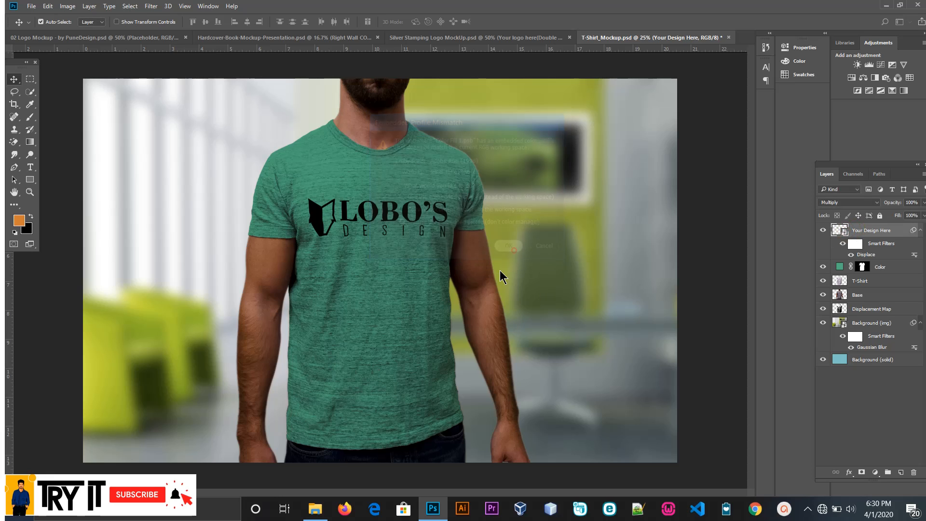
{"action": "left_click", "coordinate": [315, 507]}
{"action": "left_click_drag", "start_coordinate": [266, 157], "coordinate": [404, 262]}
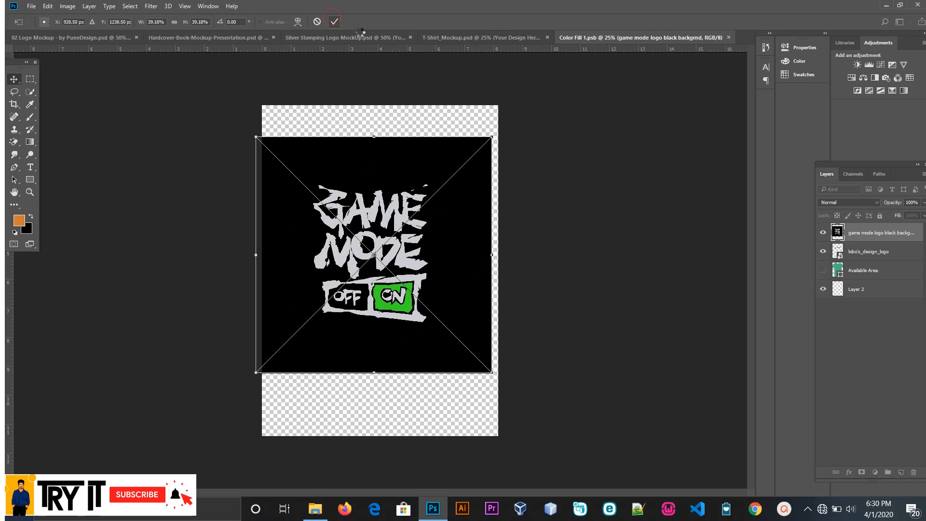
{"action": "left_click", "coordinate": [334, 21]}
{"action": "left_click_drag", "start_coordinate": [366, 183], "coordinate": [372, 179]}
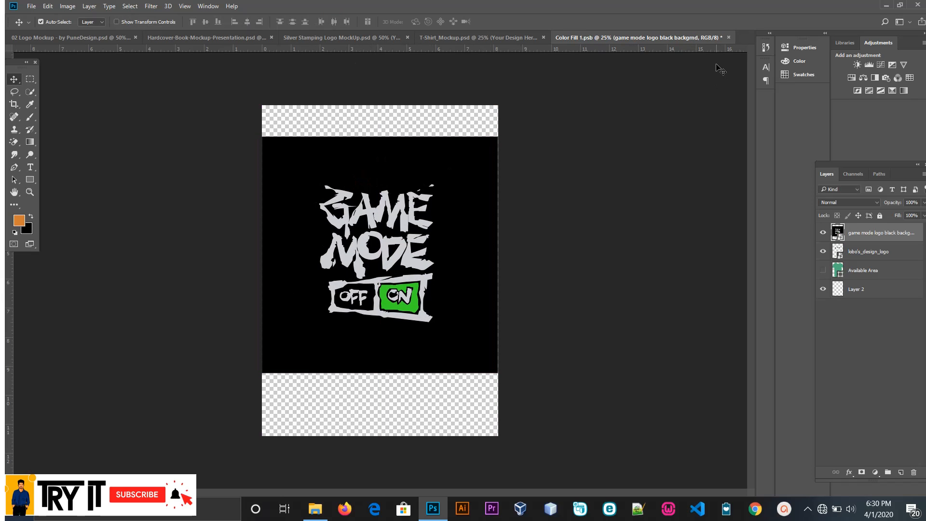
Step: Save and close Color Fill 1.psb to update the T-shirt mockup with the placed logo
{"action": "left_click", "coordinate": [729, 38]}
{"action": "left_click", "coordinate": [435, 196]}
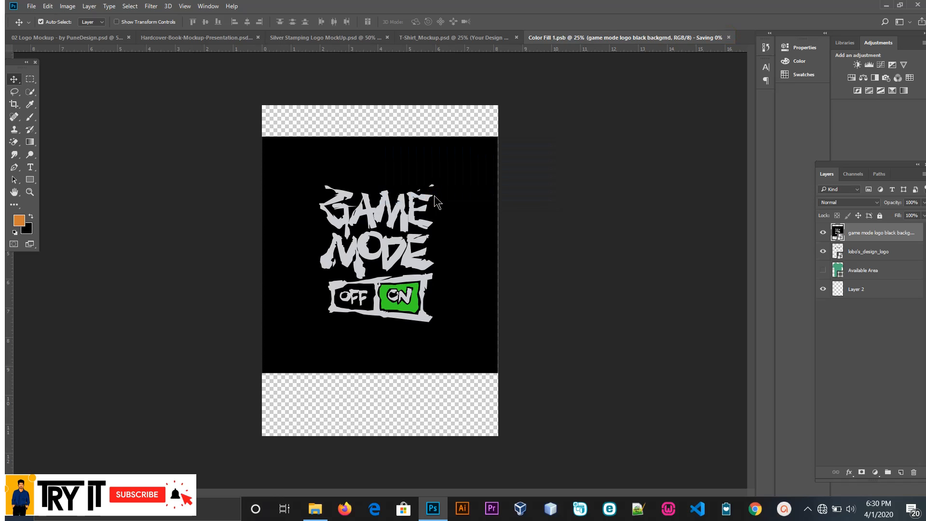
{"action": "left_click", "coordinate": [459, 196]}
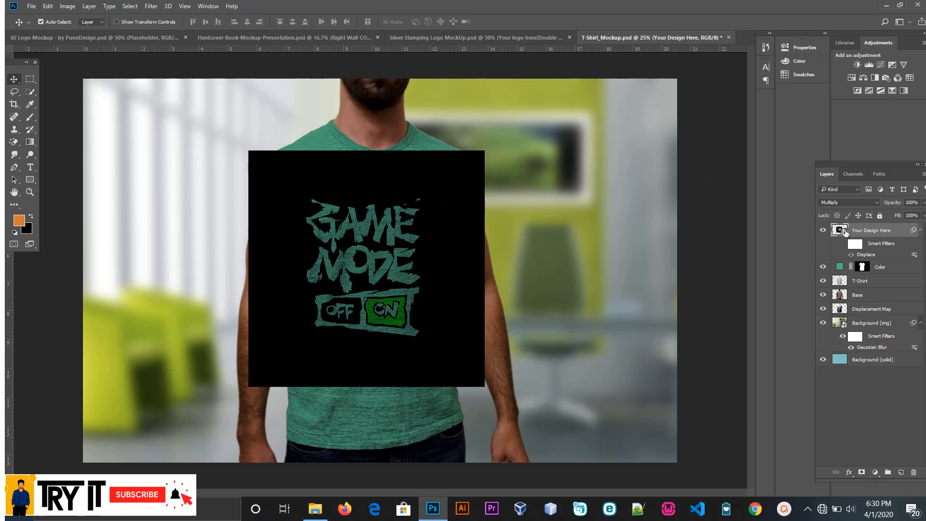
Step: Reopen the Your Design Here smart object, rasterize the game mode logo layer and erase its outer black background with the Magic Eraser
{"action": "double_click", "coordinate": [842, 231]}
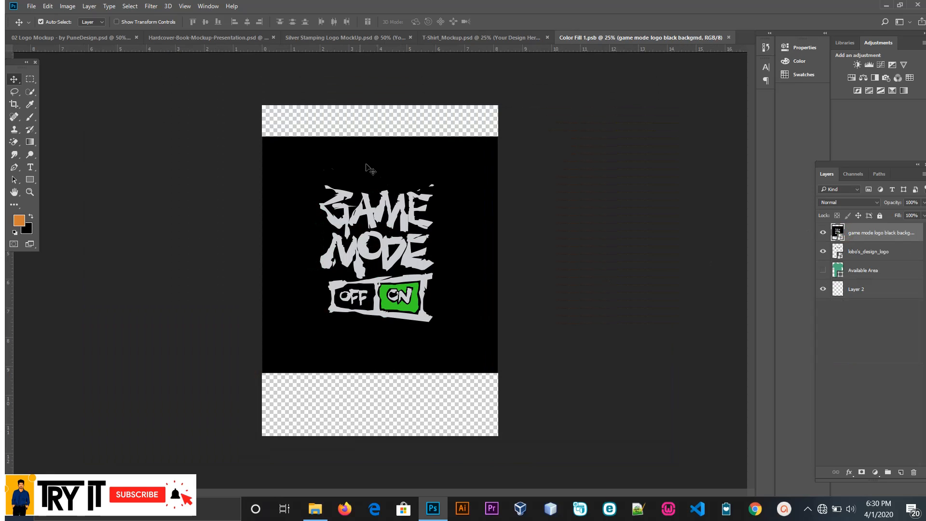
{"action": "left_click", "coordinate": [14, 142]}
{"action": "left_click", "coordinate": [312, 156]}
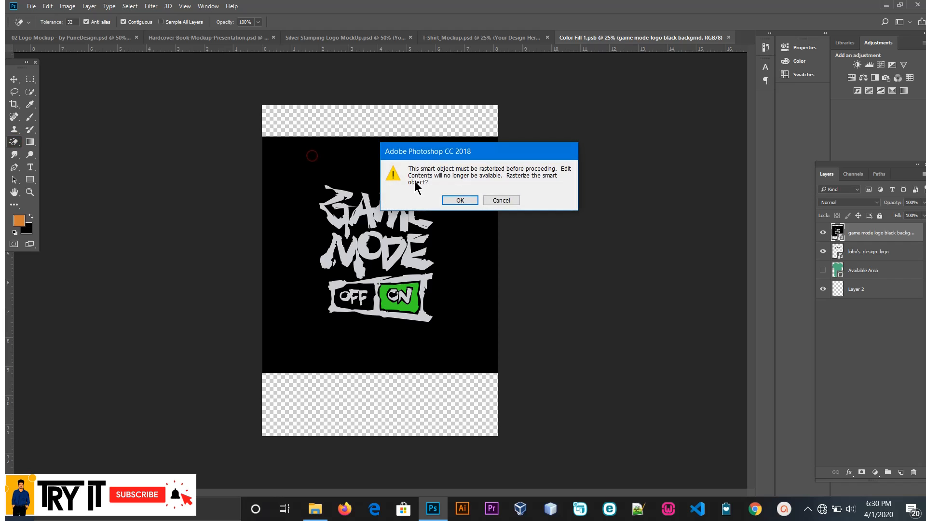
{"action": "left_click", "coordinate": [460, 200]}
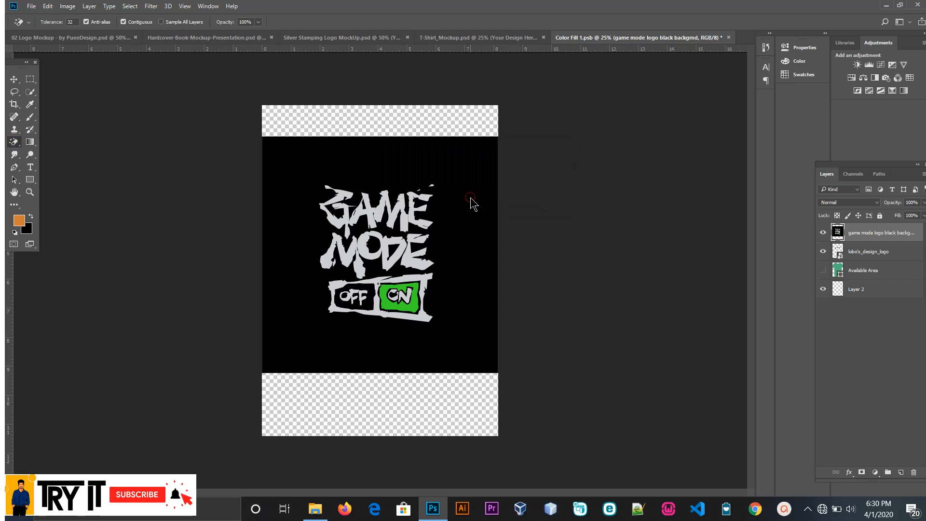
{"action": "left_click", "coordinate": [320, 168]}
{"action": "scroll", "coordinate": [378, 227], "scroll_direction": "up", "scroll_amount": 1}
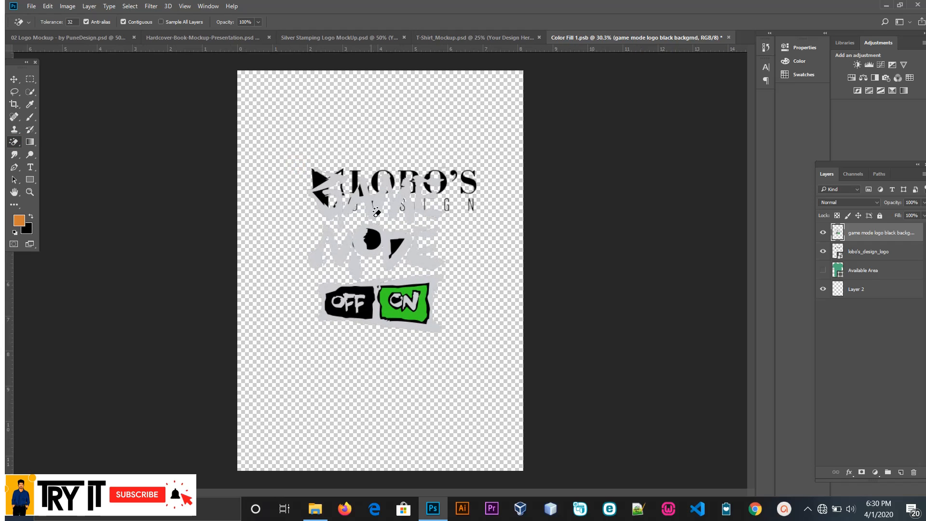
Step: Erase the remaining black areas inside the MODE letters and the OFF and ON boxes with the Magic Eraser
{"action": "left_click", "coordinate": [373, 237]}
{"action": "scroll", "coordinate": [388, 250], "scroll_direction": "up", "scroll_amount": 2}
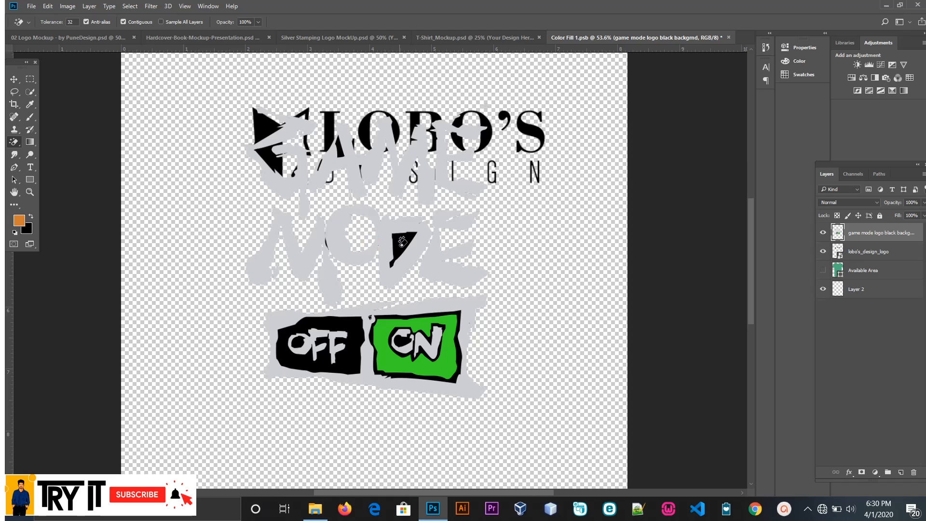
{"action": "left_click", "coordinate": [394, 247]}
{"action": "left_click", "coordinate": [345, 336]}
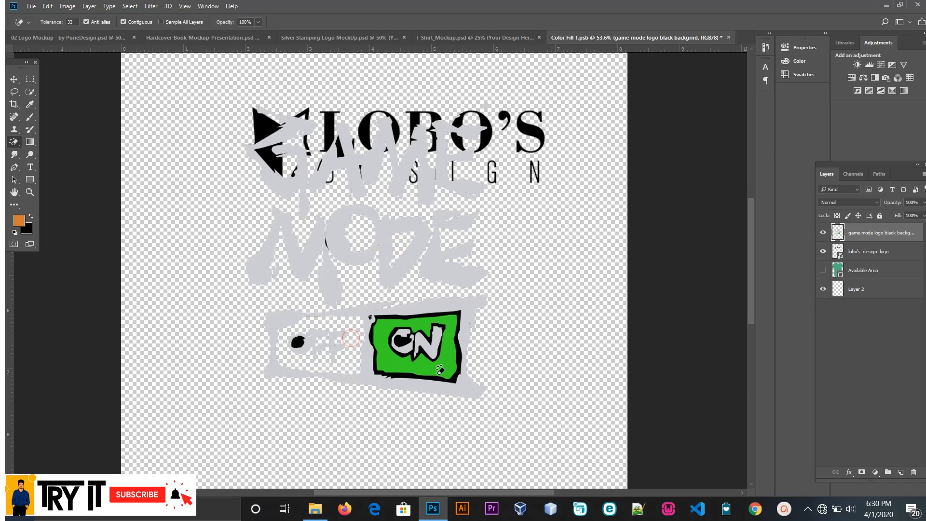
{"action": "scroll", "coordinate": [437, 366], "scroll_direction": "up", "scroll_amount": 2}
{"action": "scroll", "coordinate": [439, 366], "scroll_direction": "up", "scroll_amount": 3}
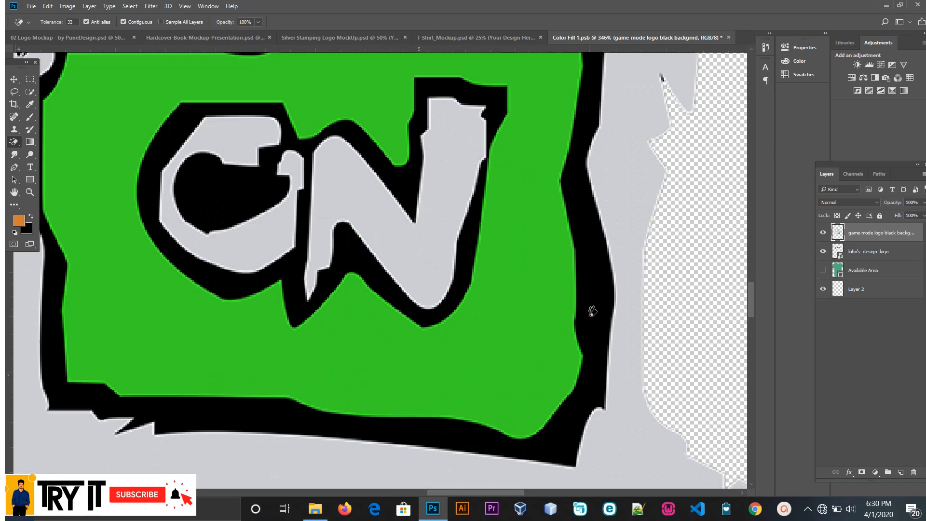
{"action": "left_click", "coordinate": [589, 316]}
{"action": "left_click", "coordinate": [246, 213]}
{"action": "scroll", "coordinate": [331, 240], "scroll_direction": "down", "scroll_amount": 5}
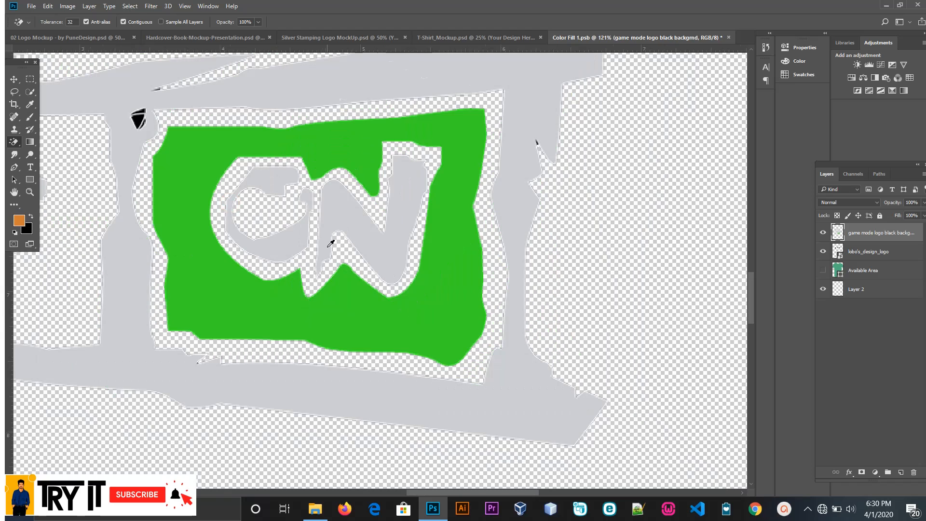
{"action": "left_click", "coordinate": [87, 233]}
{"action": "scroll", "coordinate": [87, 234], "scroll_direction": "down", "scroll_amount": 6}
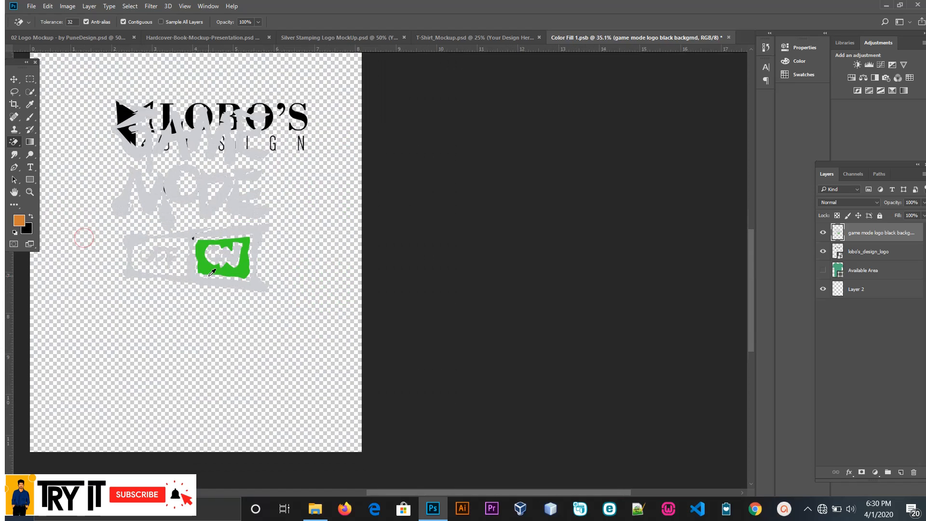
Step: Hide the lobo's_design_logo and Layer 2 layers, and save and close Color Fill 1.psb
{"action": "left_click", "coordinate": [824, 233]}
{"action": "left_click", "coordinate": [824, 233]}
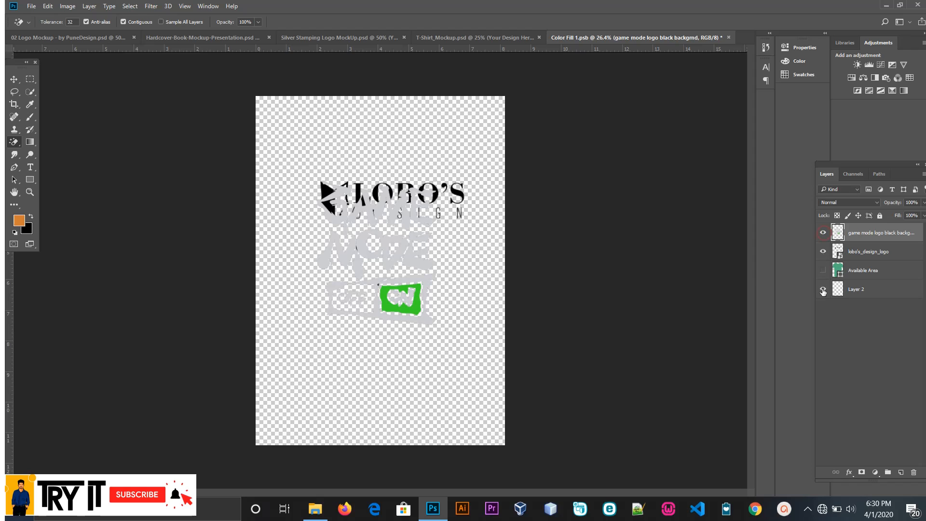
{"action": "left_click", "coordinate": [824, 251]}
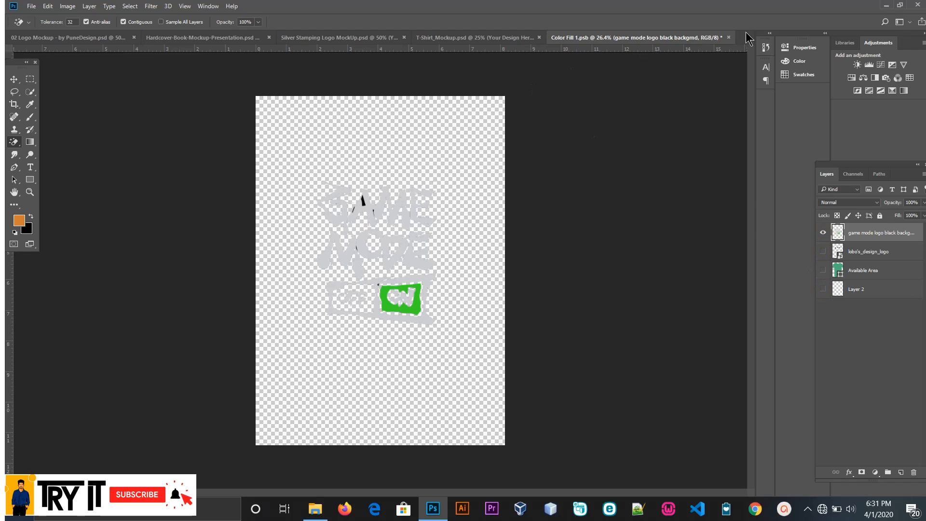
{"action": "left_click", "coordinate": [729, 38]}
{"action": "left_click", "coordinate": [432, 193]}
{"action": "left_click", "coordinate": [457, 196]}
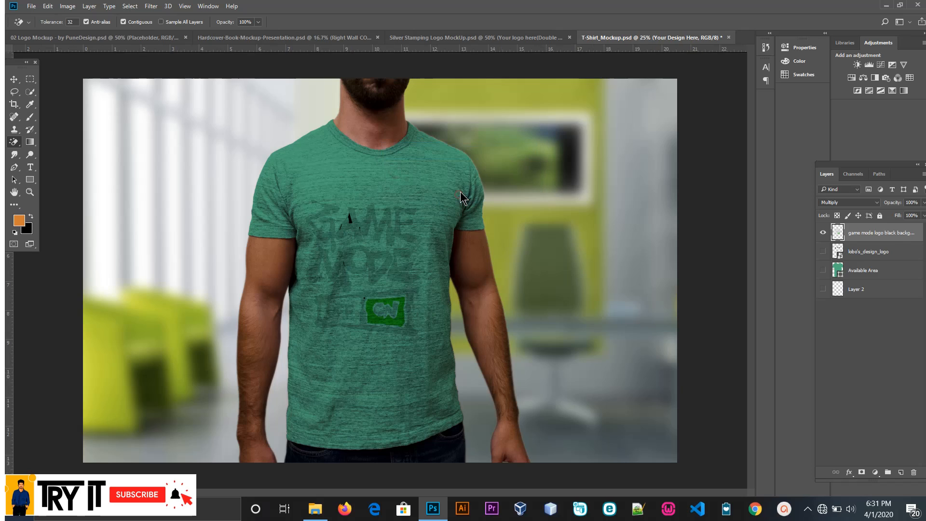
Step: Move the game mode design slightly up and to the right to centre it on the T-shirt's chest
{"action": "left_click", "coordinate": [14, 79]}
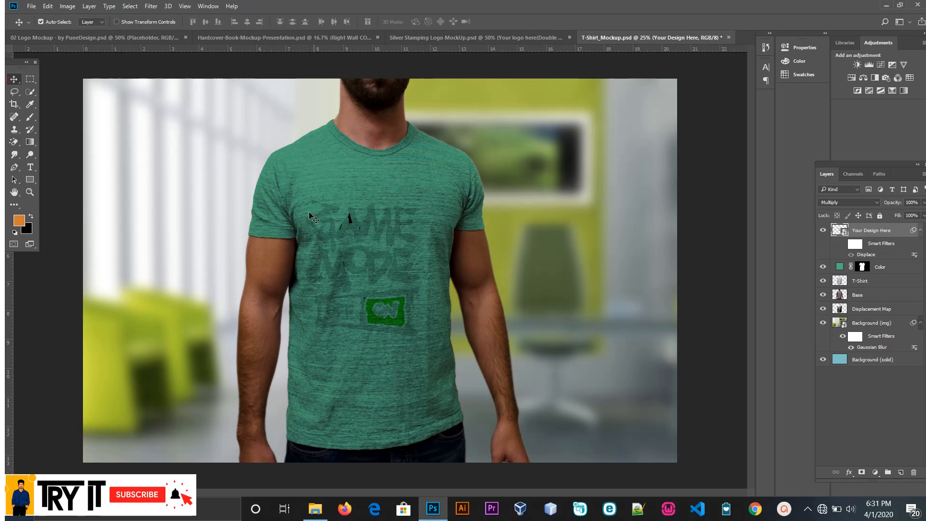
{"action": "left_click_drag", "start_coordinate": [359, 227], "coordinate": [369, 210]}
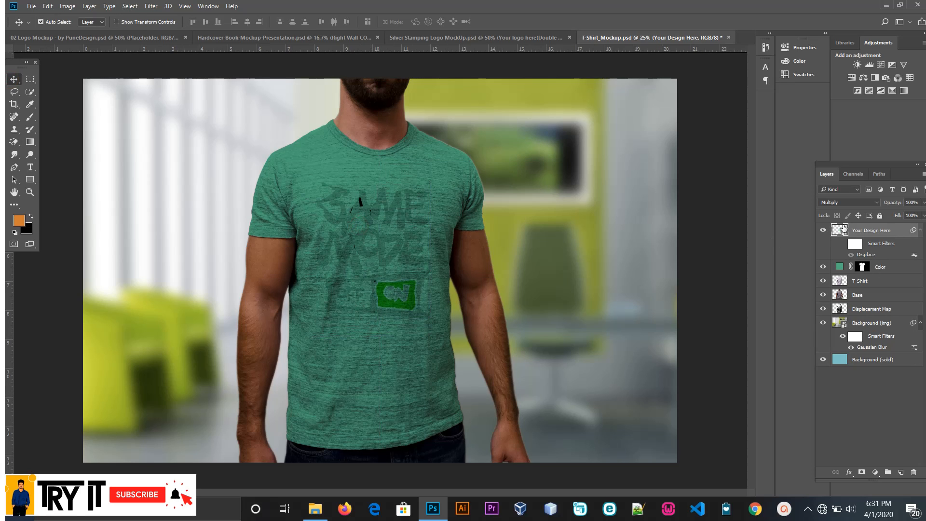
Step: Toggle the Color, T-Shirt, Base, Displacement Map and Background (img) layers to examine what each contributes to the mockup
{"action": "left_click", "coordinate": [825, 267]}
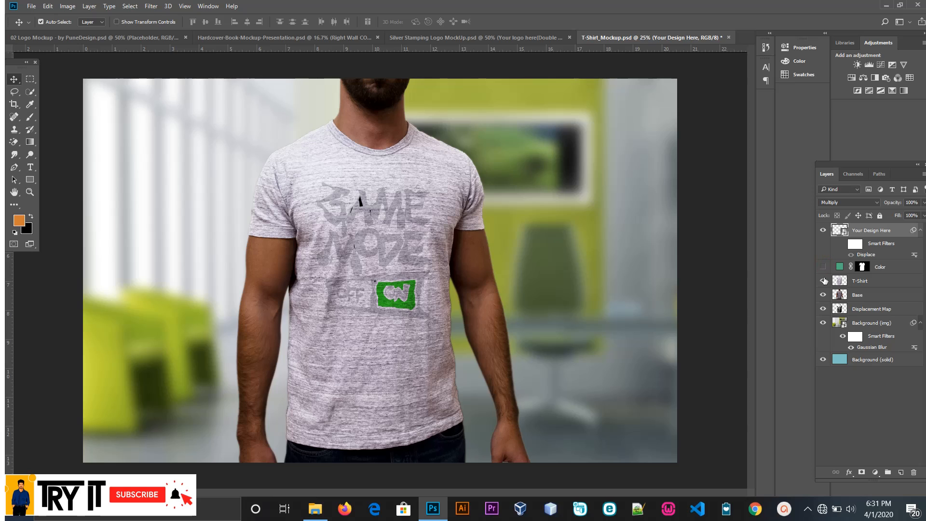
{"action": "left_click", "coordinate": [824, 281]}
{"action": "left_click", "coordinate": [823, 294]}
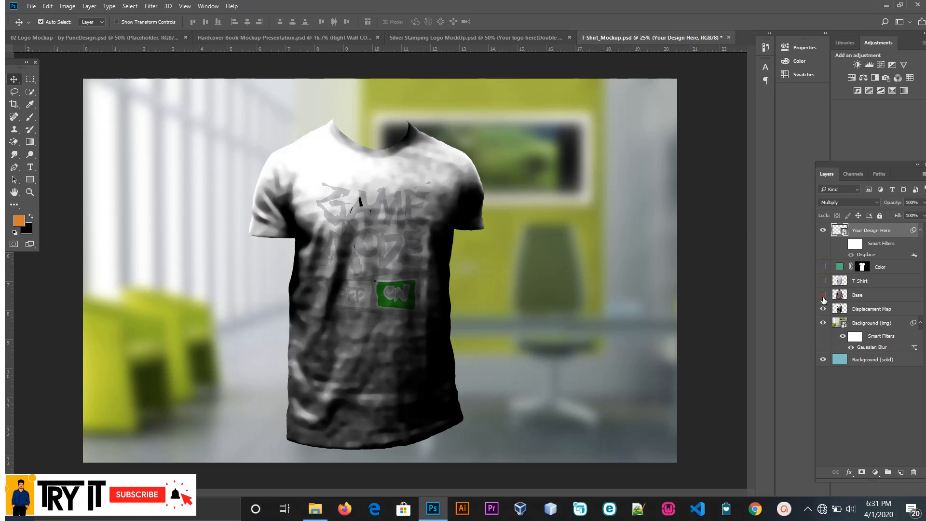
{"action": "left_click", "coordinate": [824, 295]}
{"action": "left_click", "coordinate": [824, 310]}
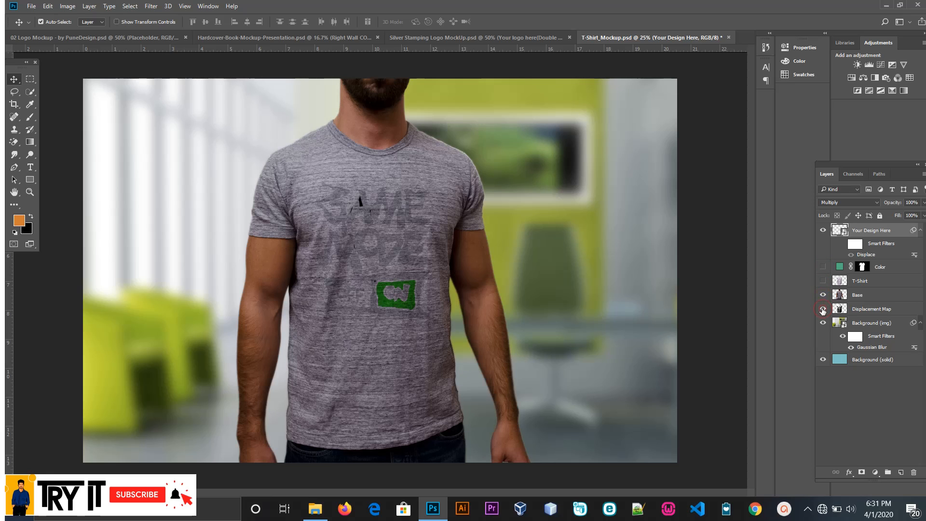
{"action": "left_click", "coordinate": [823, 267]}
{"action": "left_click", "coordinate": [824, 282]}
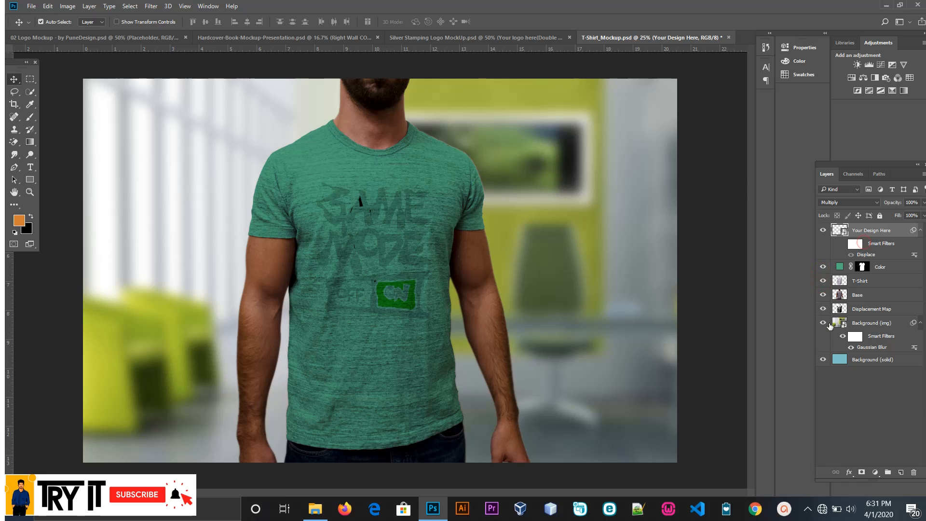
{"action": "left_click", "coordinate": [823, 323]}
{"action": "left_click", "coordinate": [824, 324]}
{"action": "double_click", "coordinate": [871, 259]}
{"action": "left_click", "coordinate": [502, 160]}
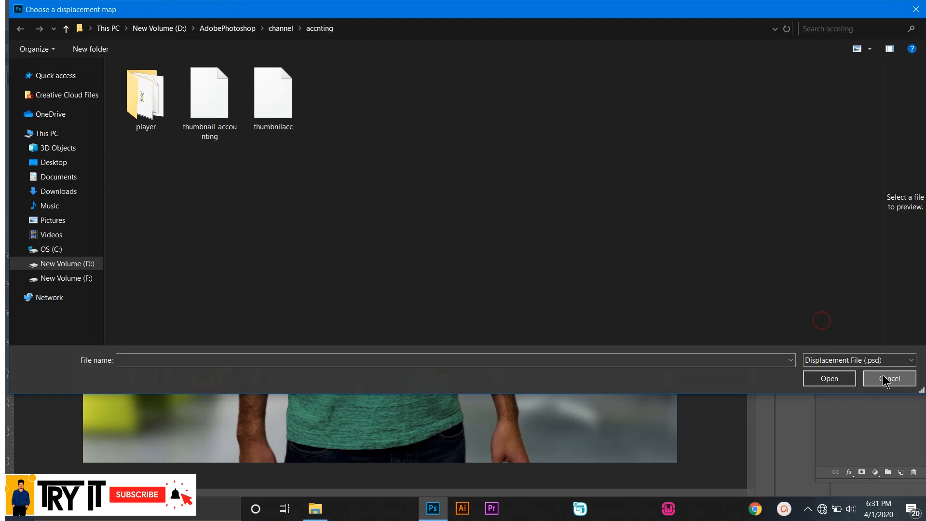
{"action": "left_click", "coordinate": [885, 377]}
Step: Toggle the Background (img) and Color layers, and shift the green Color fill off the shirt and back to examine its role
{"action": "left_click", "coordinate": [823, 323]}
{"action": "left_click", "coordinate": [823, 323]}
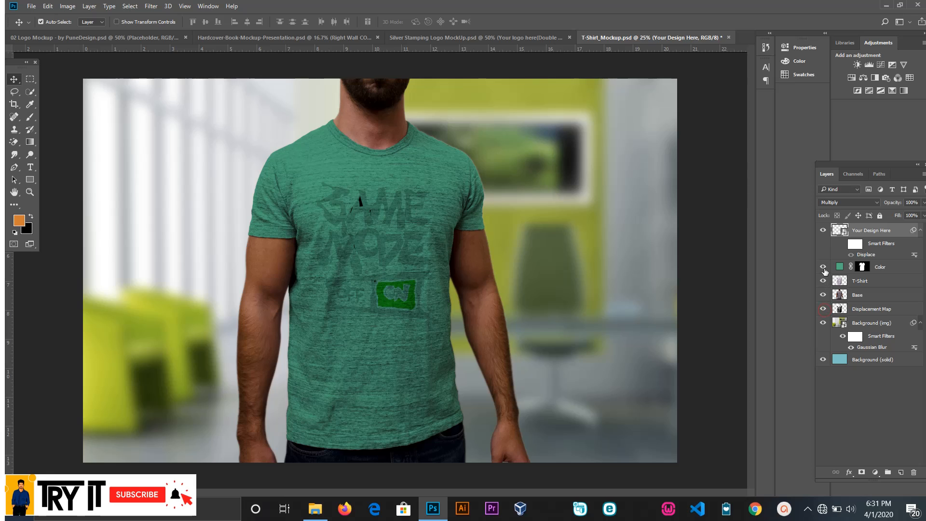
{"action": "left_click", "coordinate": [824, 267]}
{"action": "left_click", "coordinate": [823, 267]}
{"action": "left_click_drag", "start_coordinate": [434, 175], "coordinate": [412, 302]}
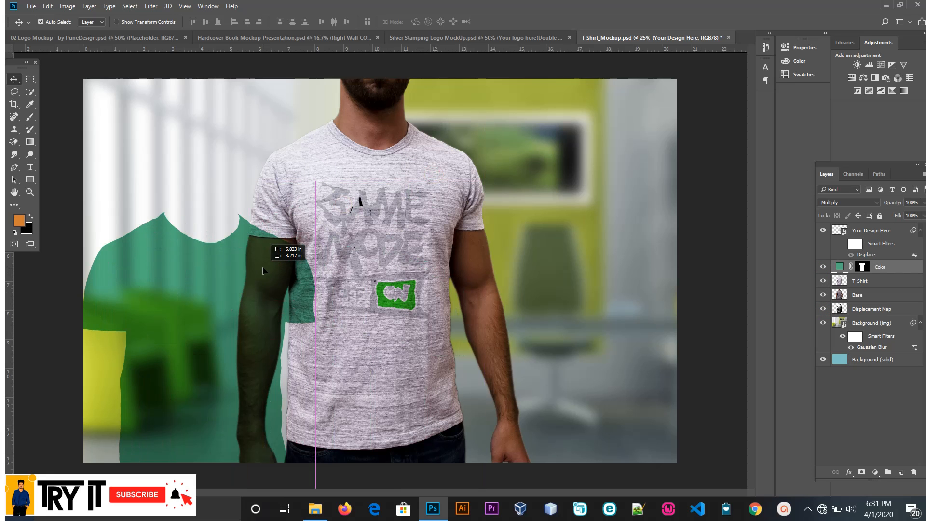
{"action": "left_click_drag", "start_coordinate": [264, 271], "coordinate": [433, 179]}
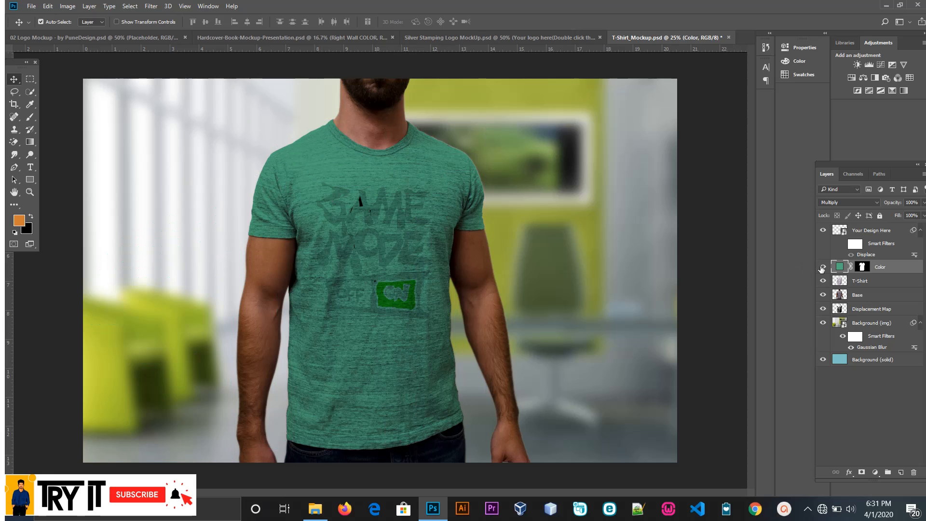
Step: Change the T-shirt's Color fill to a dark green
{"action": "double_click", "coordinate": [843, 270]}
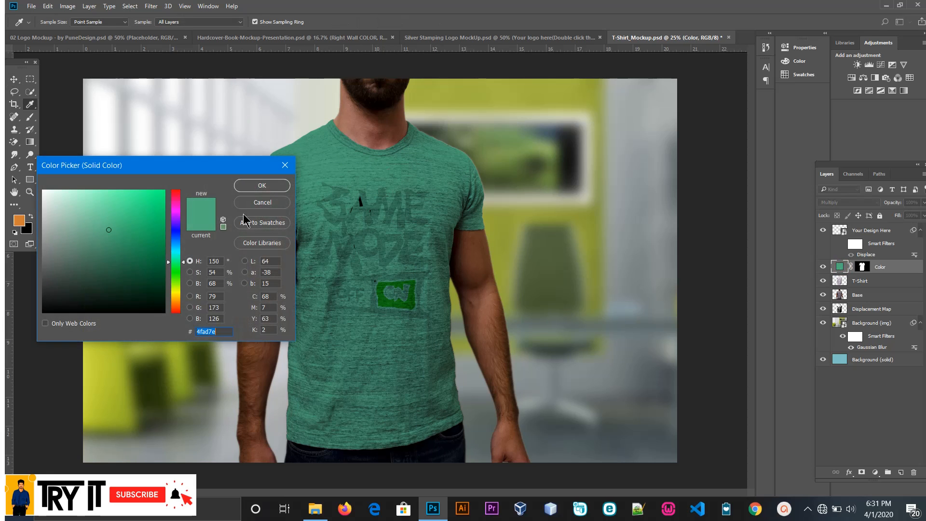
{"action": "left_click_drag", "start_coordinate": [153, 259], "coordinate": [159, 263]}
{"action": "left_click_drag", "start_coordinate": [177, 244], "coordinate": [182, 278]}
{"action": "left_click", "coordinate": [263, 187]}
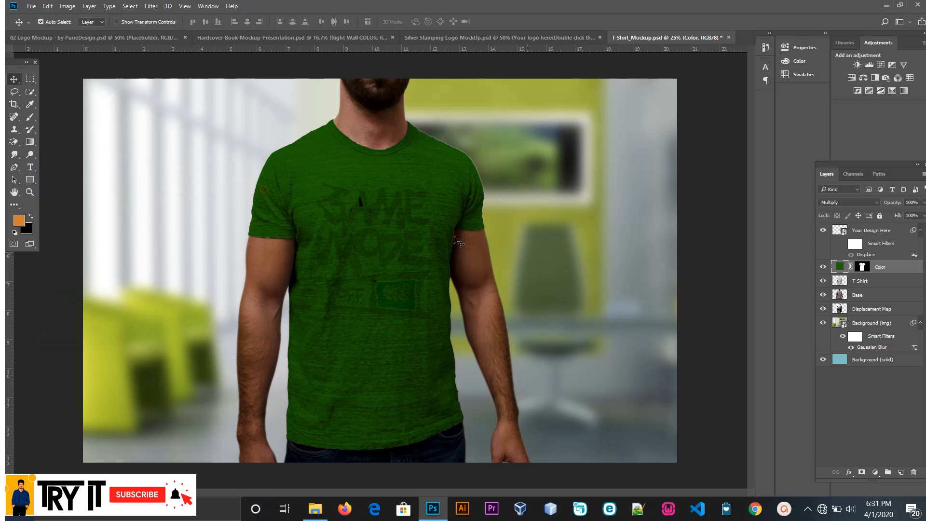
Step: Open the contents of the Background (img) smart object, background.jpg, for editing
{"action": "left_click", "coordinate": [832, 329]}
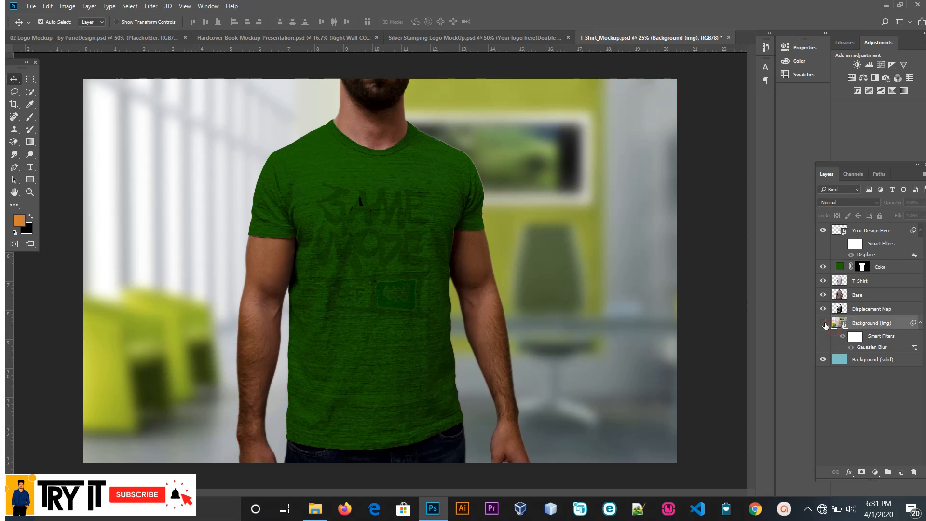
{"action": "double_click", "coordinate": [839, 325]}
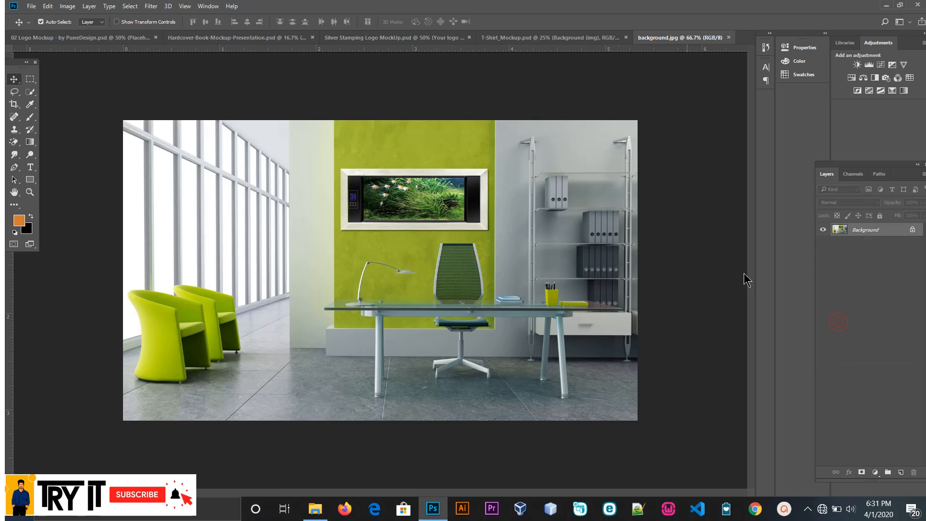
{"action": "left_click", "coordinate": [729, 38]}
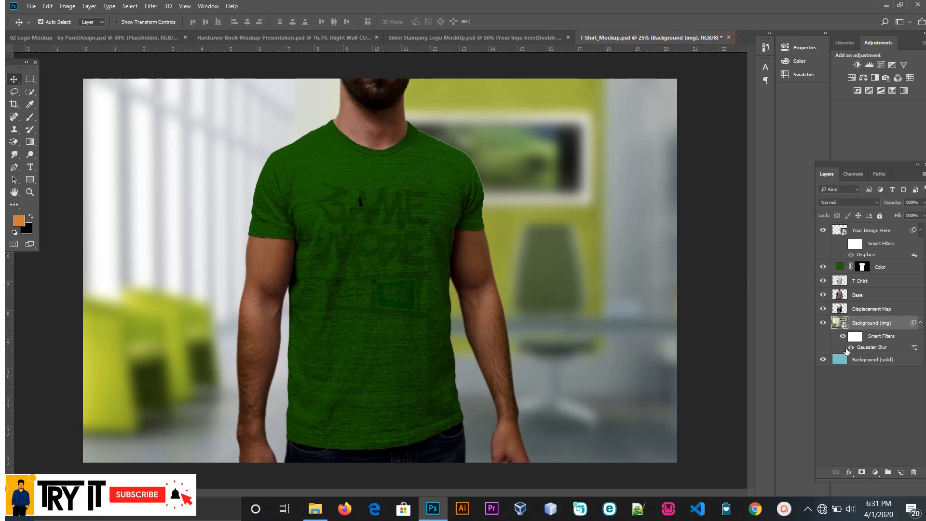
{"action": "double_click", "coordinate": [846, 324]}
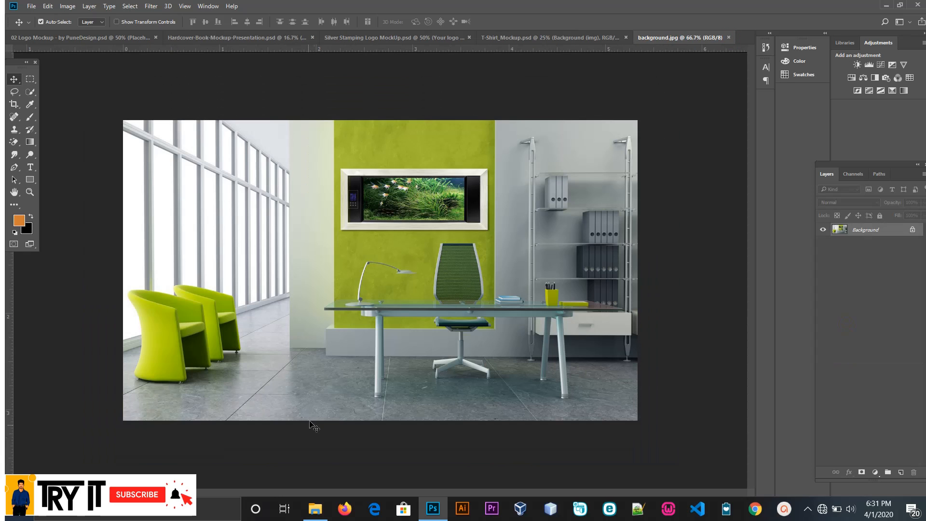
Step: Place the logonewwwww image from the Adobellustartor folder into background.jpg, enlarge it to cover the canvas, and hide the Background layer
{"action": "left_click", "coordinate": [315, 509]}
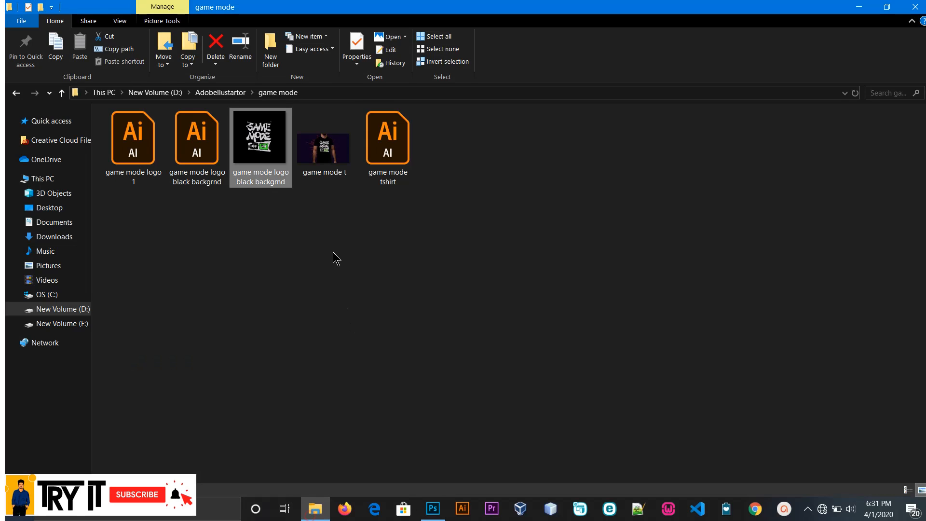
{"action": "left_click", "coordinate": [15, 93]}
{"action": "scroll", "coordinate": [473, 338], "scroll_direction": "down", "scroll_amount": 3}
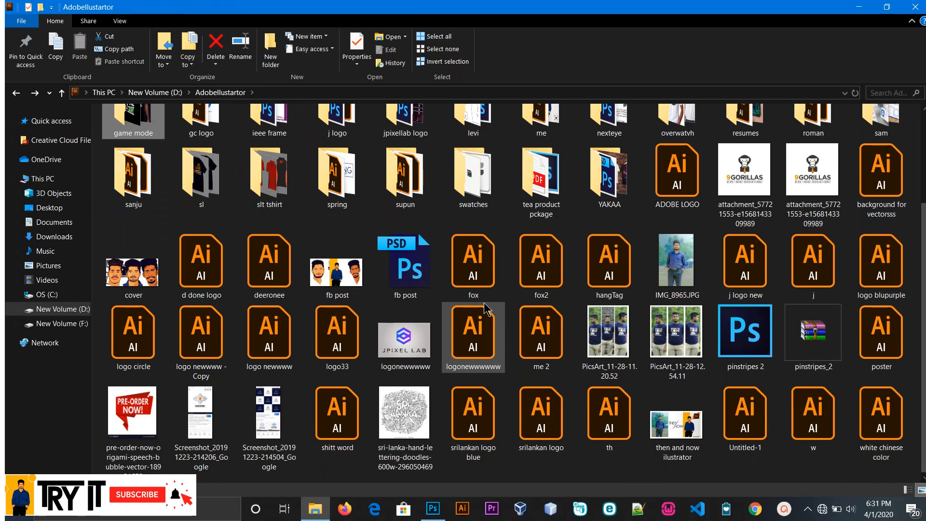
{"action": "left_click", "coordinate": [419, 356]}
{"action": "left_click_drag", "start_coordinate": [417, 349], "coordinate": [415, 235]}
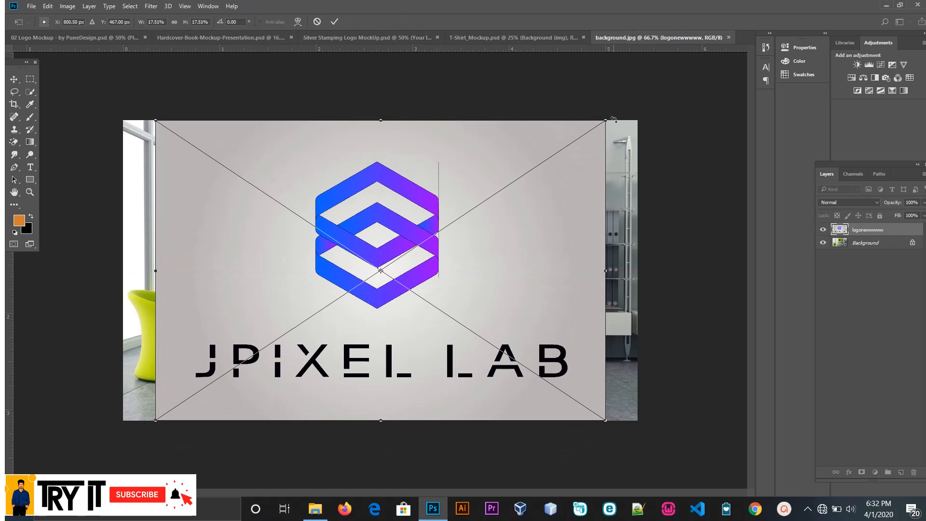
{"action": "left_click_drag", "start_coordinate": [608, 122], "coordinate": [687, 70]}
{"action": "left_click", "coordinate": [334, 21]}
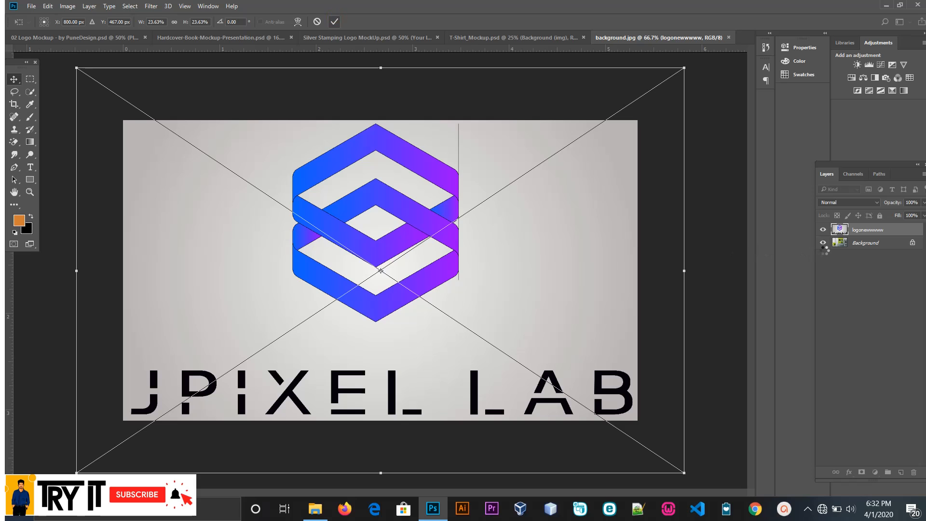
{"action": "left_click", "coordinate": [730, 38]}
{"action": "left_click", "coordinate": [420, 191]}
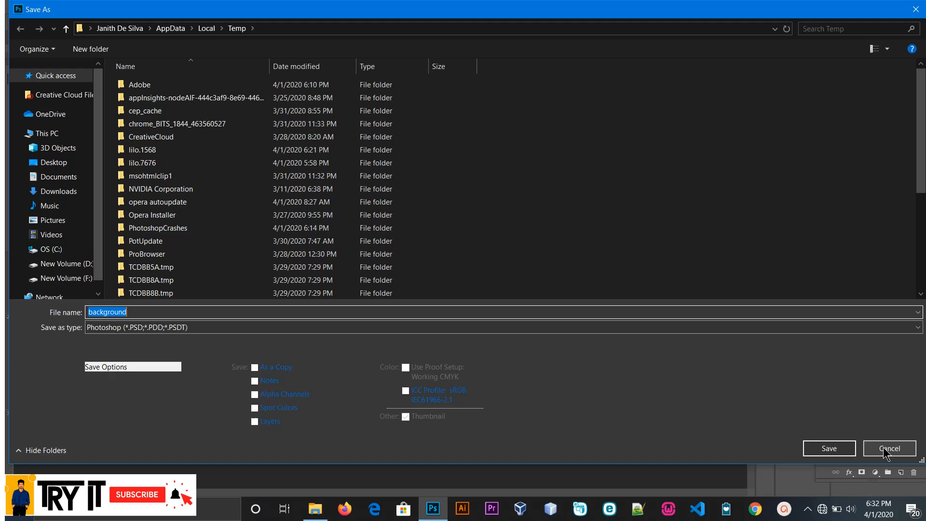
{"action": "left_click", "coordinate": [886, 444]}
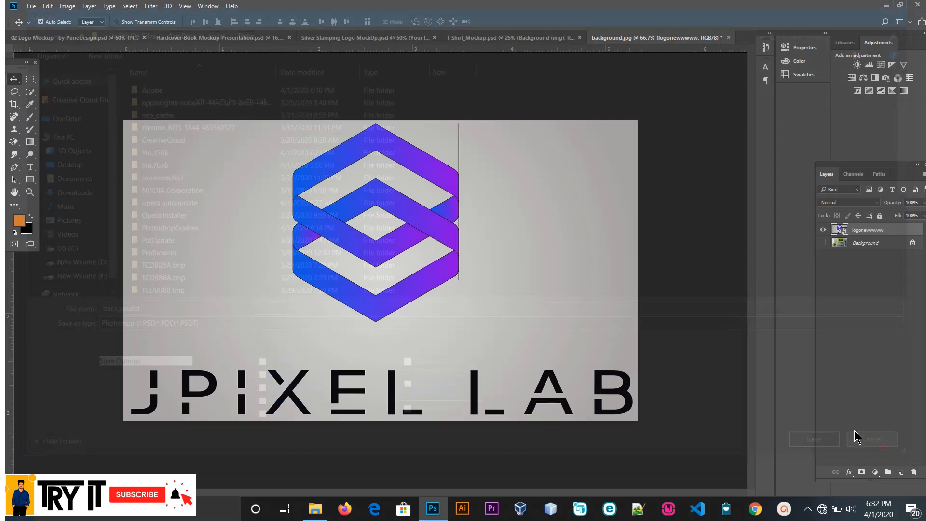
Step: Save the edited background.jpg as a Photoshop file named background on New Volume (D:) with maximized compatibility, and close it
{"action": "left_click", "coordinate": [729, 38]}
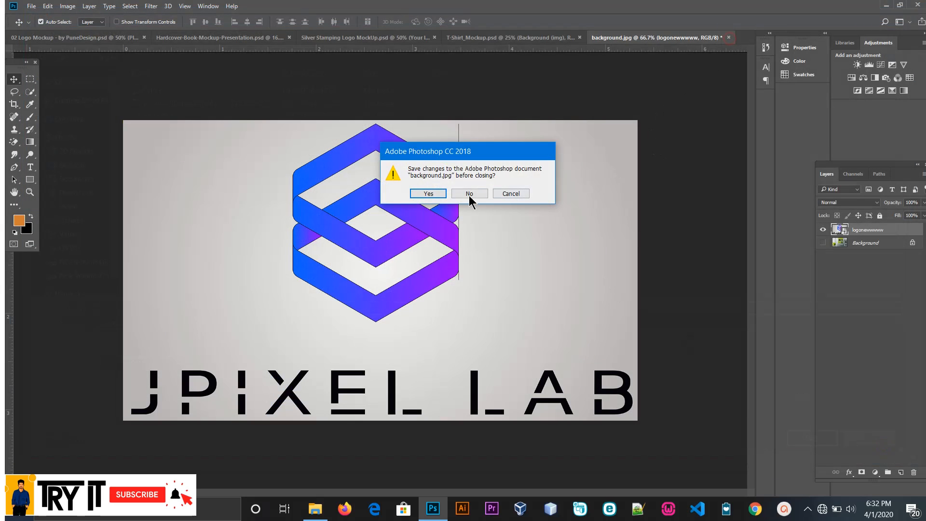
{"action": "left_click", "coordinate": [432, 195]}
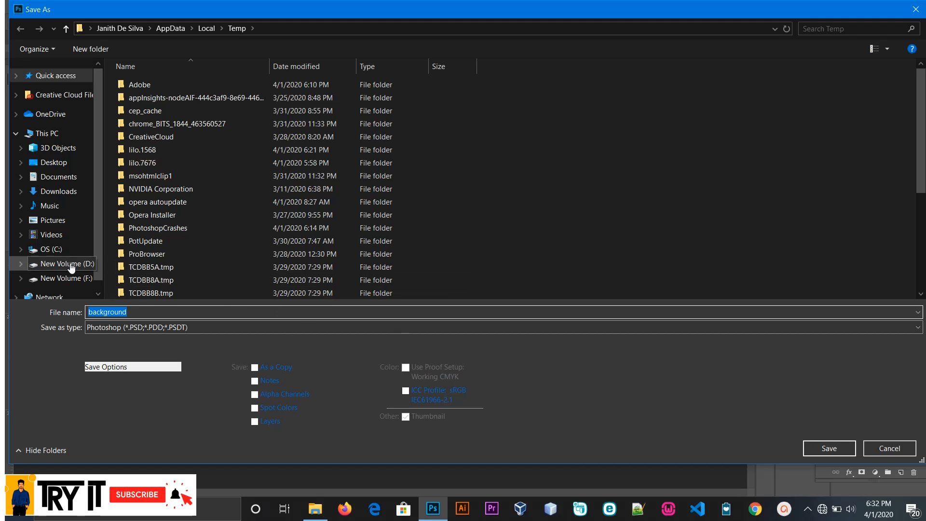
{"action": "left_click", "coordinate": [71, 265]}
{"action": "left_click", "coordinate": [827, 449]}
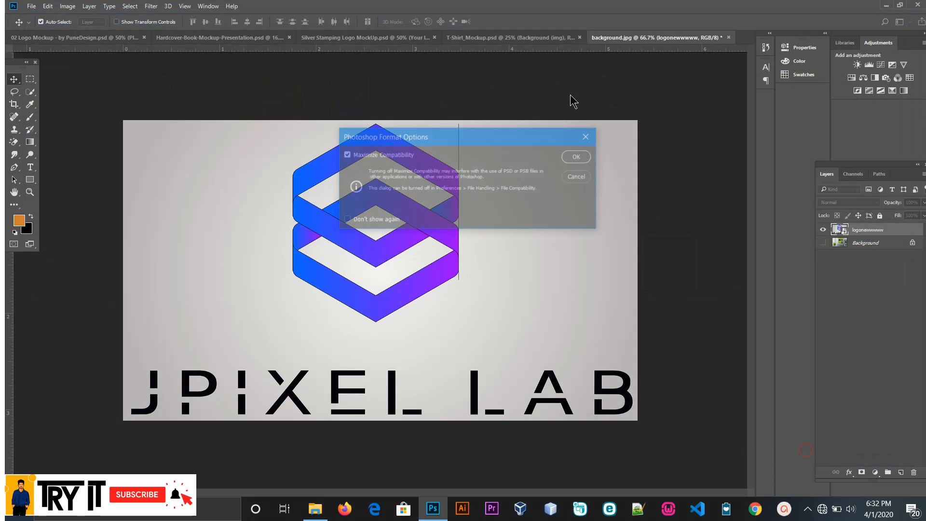
{"action": "left_click", "coordinate": [576, 156]}
{"action": "left_click", "coordinate": [728, 37]}
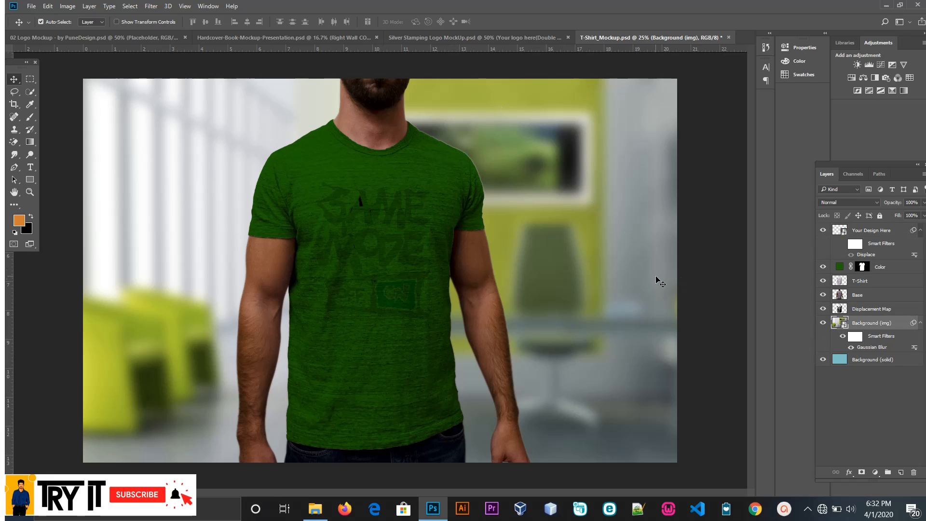
Step: Shift the blurred office background slightly down, and unlock and hide the image layer inside its smart object
{"action": "left_click_drag", "start_coordinate": [647, 261], "coordinate": [649, 288]}
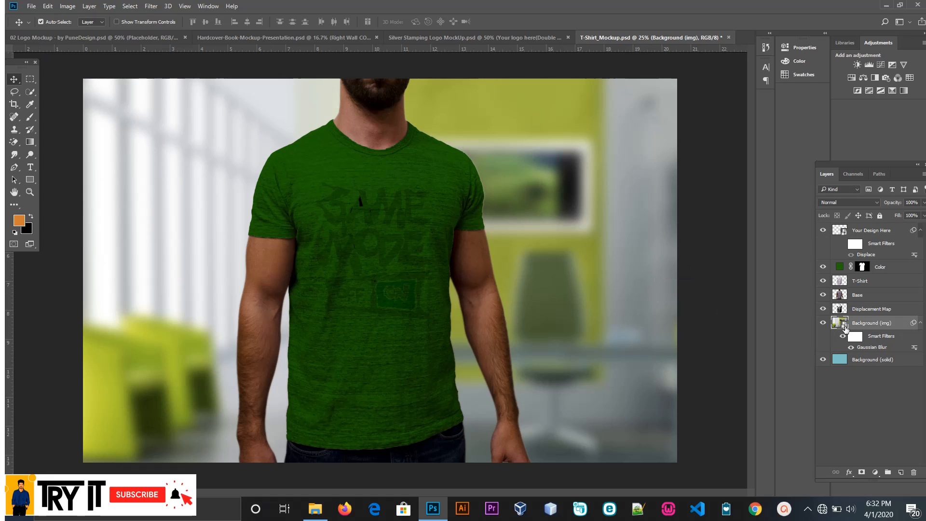
{"action": "double_click", "coordinate": [844, 327]}
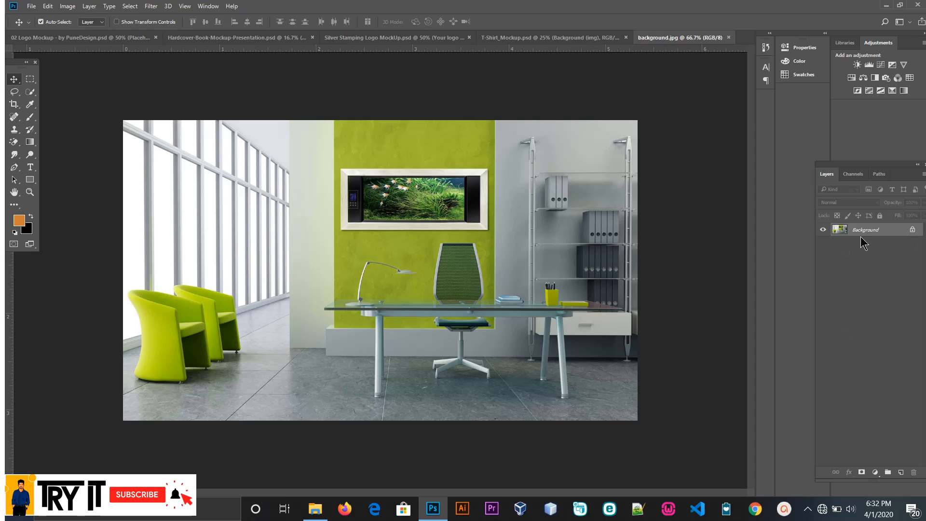
{"action": "left_click", "coordinate": [913, 230]}
{"action": "left_click", "coordinate": [824, 231]}
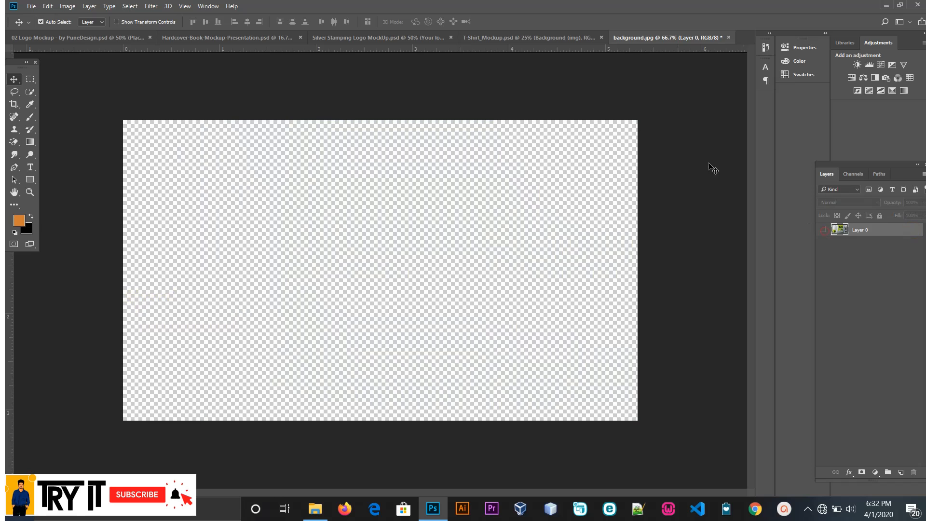
Step: Save the emptied background.jpg as www on New Volume (D:) with maximized compatibility while closing it
{"action": "left_click", "coordinate": [729, 37]}
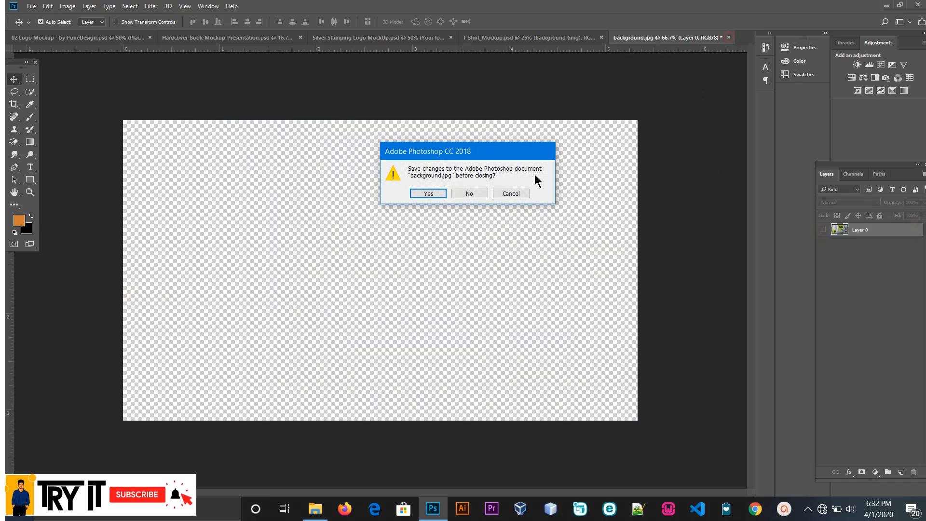
{"action": "left_click", "coordinate": [432, 193]}
{"action": "type", "text": "w"}
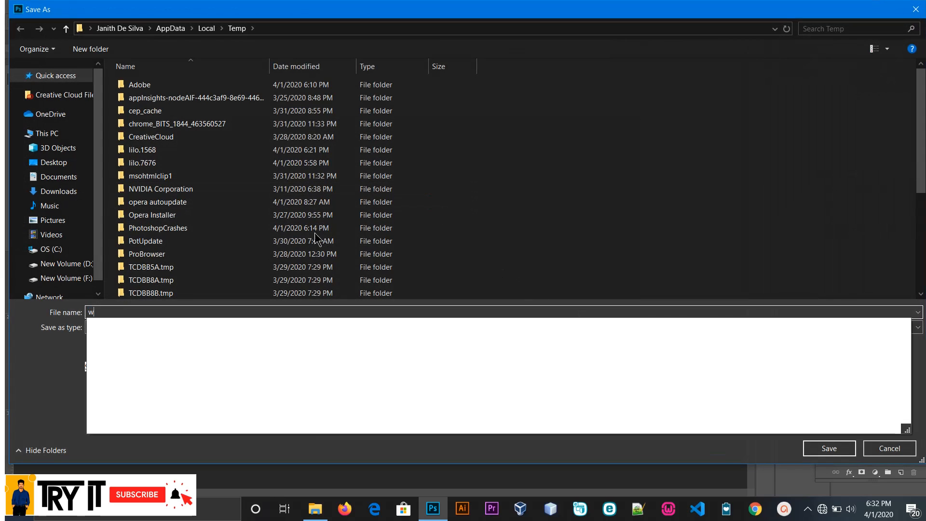
{"action": "type", "text": "ww"}
{"action": "left_click", "coordinate": [72, 264]}
{"action": "left_click", "coordinate": [817, 450]}
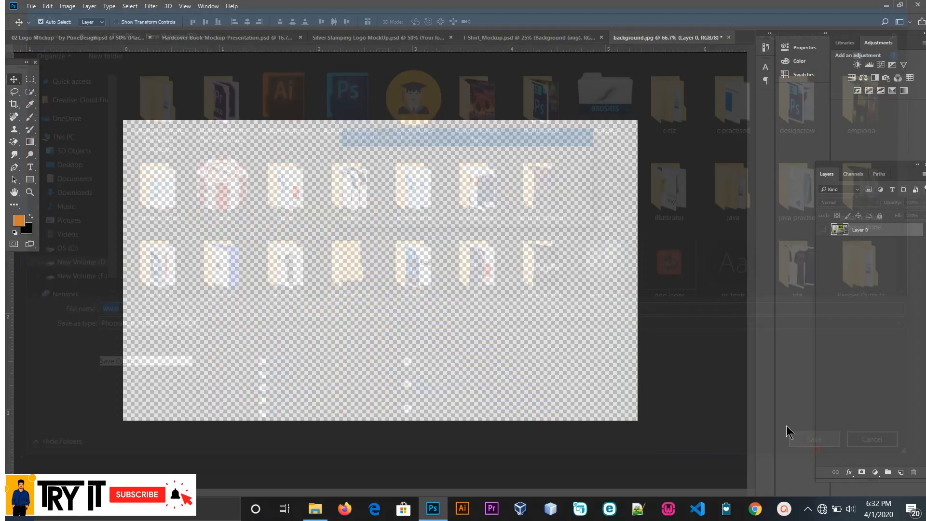
{"action": "left_click", "coordinate": [575, 155]}
Step: Hide the Background (img) and Background (solid) layers in the T-shirt mockup
{"action": "left_click", "coordinate": [542, 38]}
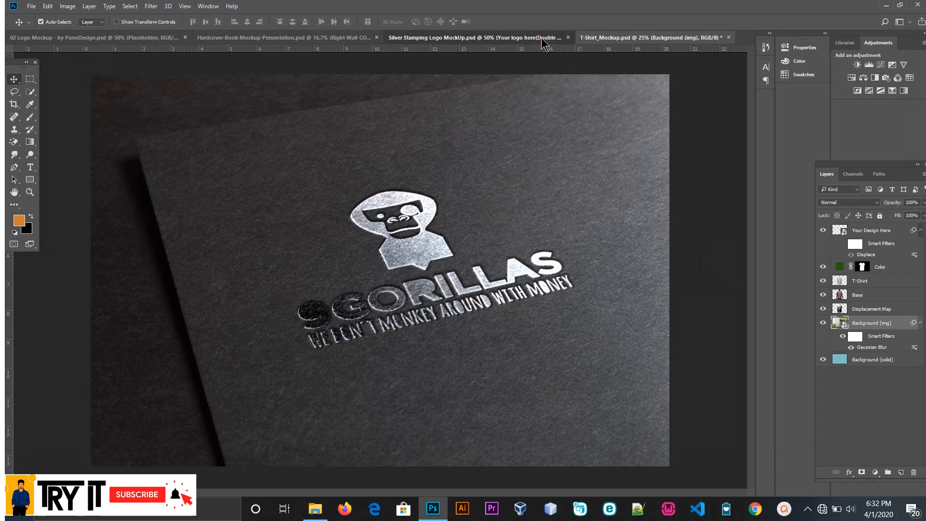
{"action": "left_click", "coordinate": [620, 37]}
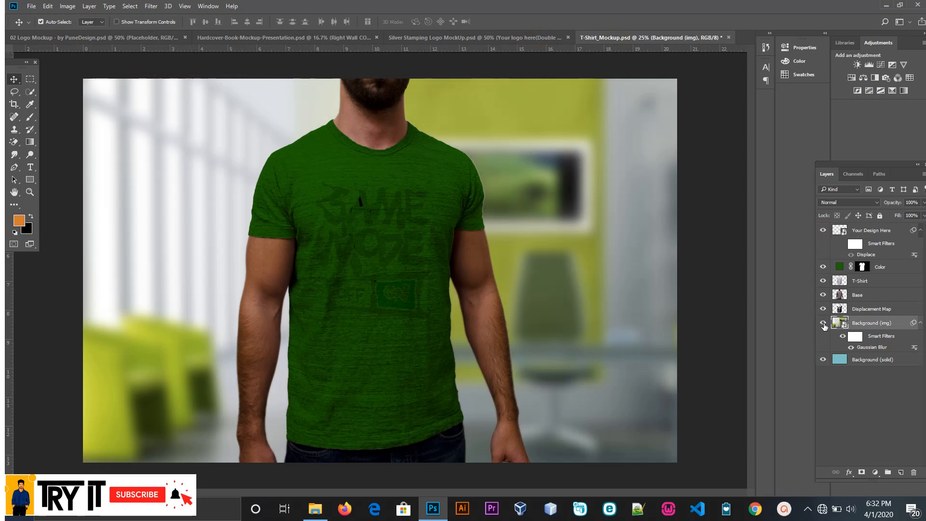
{"action": "left_click", "coordinate": [824, 323]}
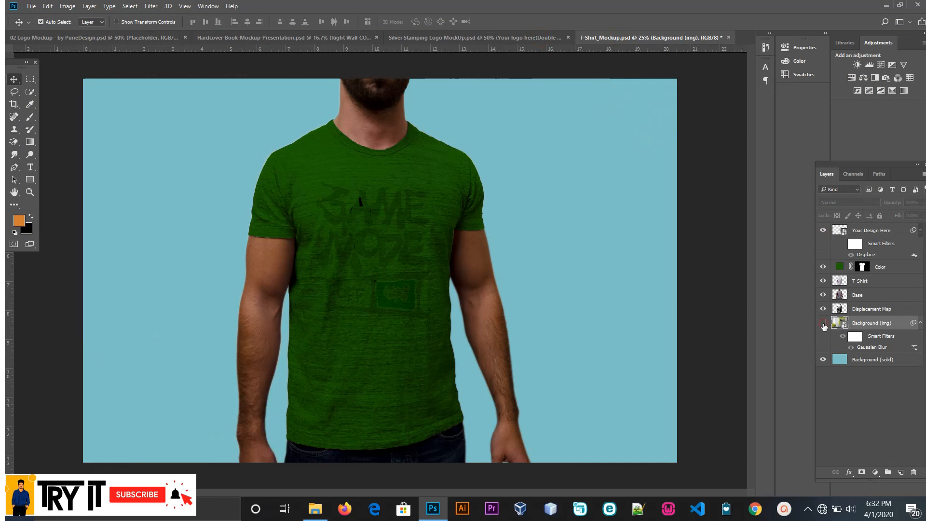
{"action": "left_click", "coordinate": [837, 361]}
{"action": "double_click", "coordinate": [840, 361]}
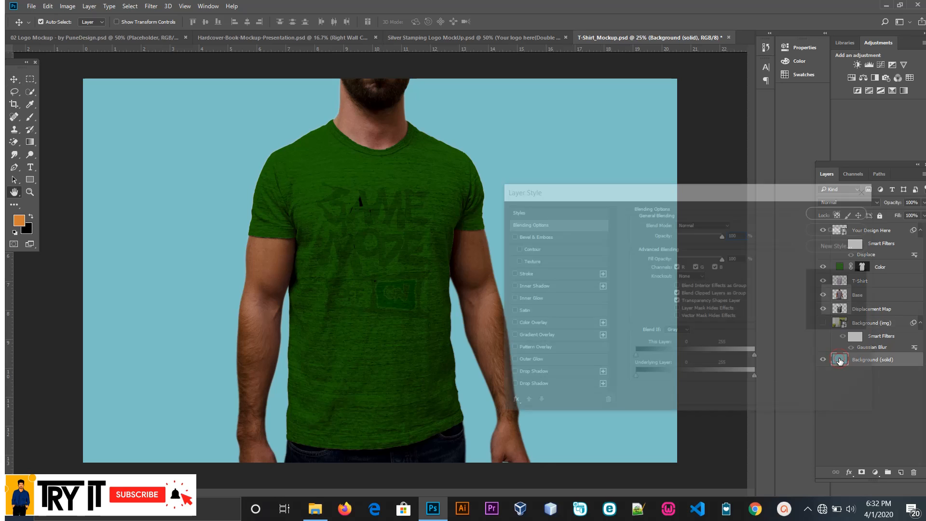
{"action": "left_click", "coordinate": [842, 211]}
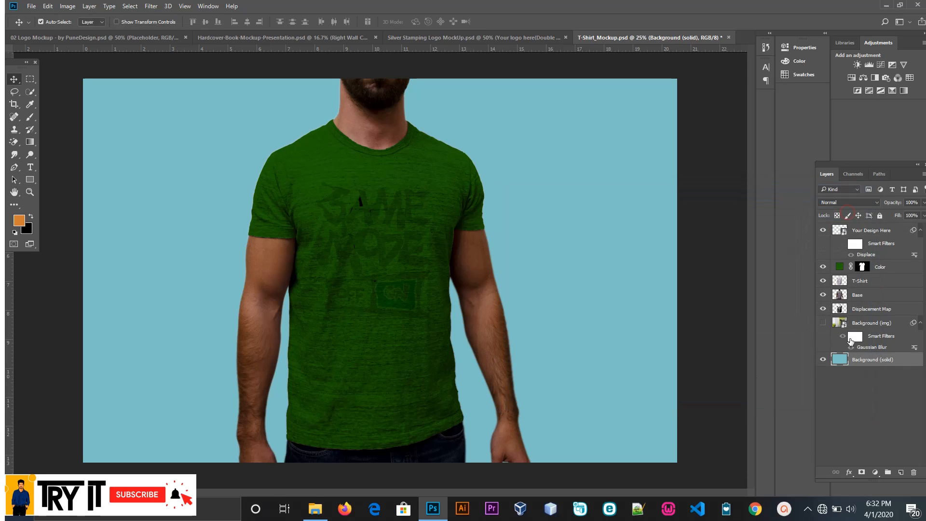
{"action": "left_click", "coordinate": [823, 361]}
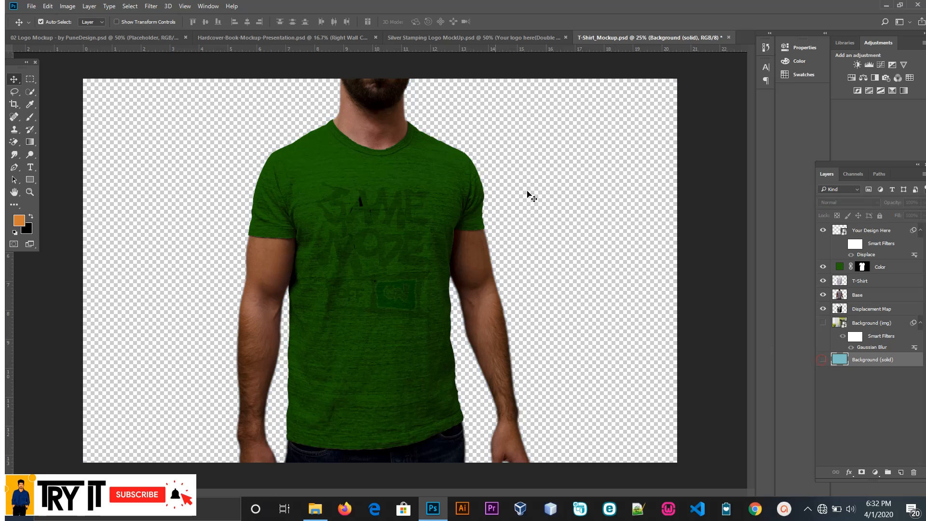
Step: Switch to File Explorer, find the cat image in the hd wallpapers folder on New Volume (F:), and place it into the Photoshop T-shirt mockup
{"action": "left_click", "coordinate": [315, 509]}
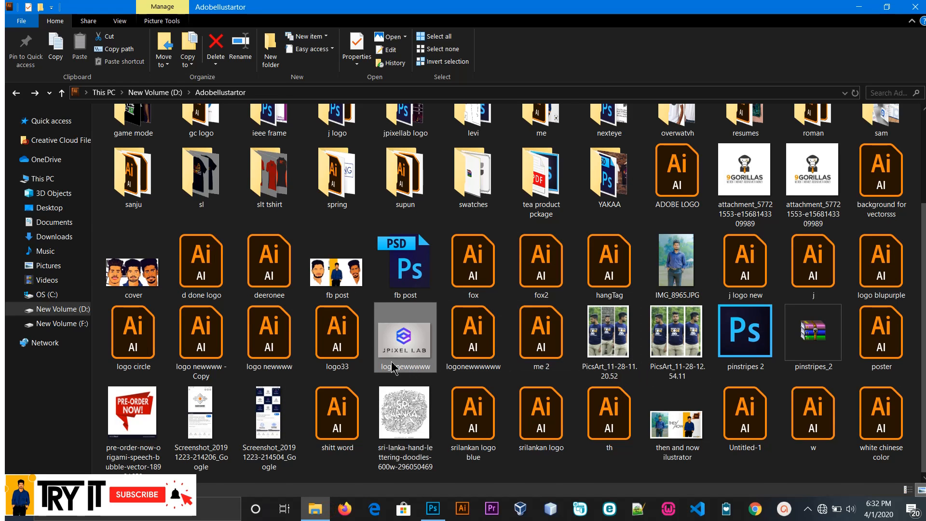
{"action": "scroll", "coordinate": [495, 351], "scroll_direction": "up", "scroll_amount": 3}
{"action": "left_click", "coordinate": [85, 309]}
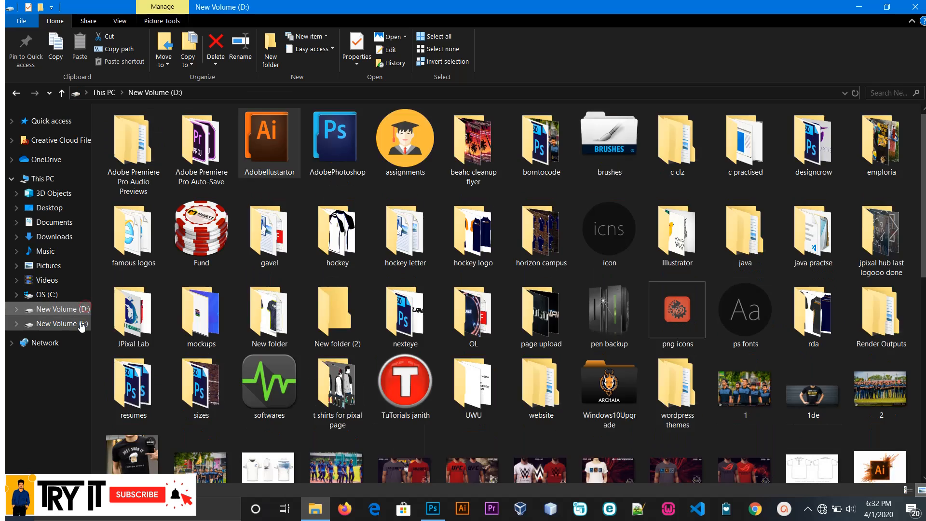
{"action": "left_click", "coordinate": [62, 323]}
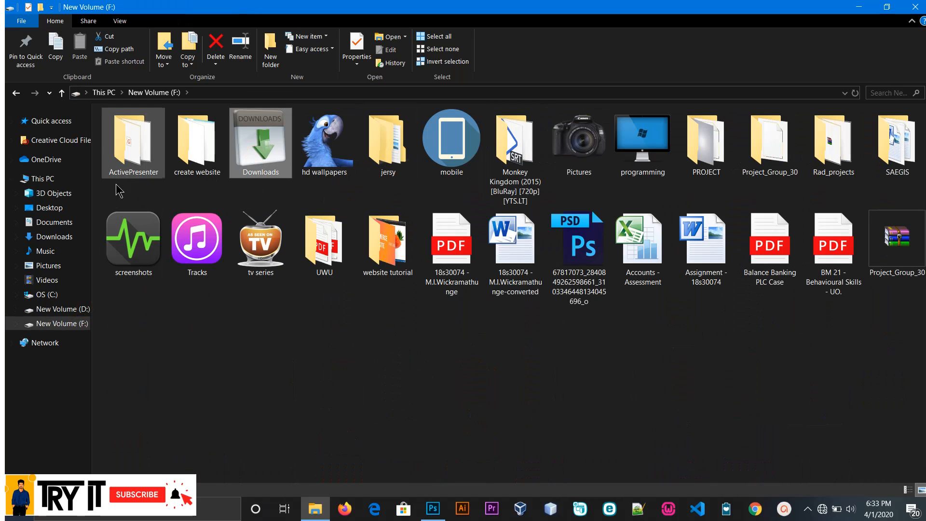
{"action": "double_click", "coordinate": [326, 143]}
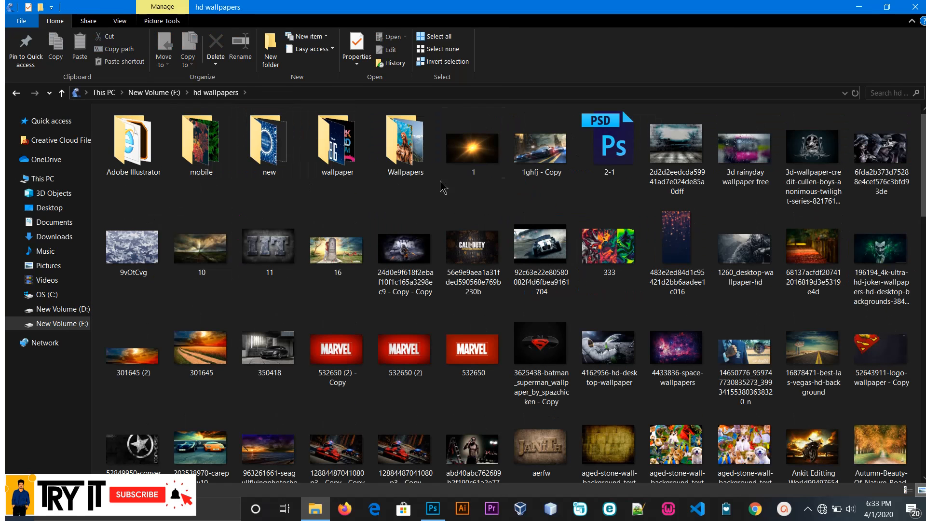
{"action": "left_click", "coordinate": [622, 251]}
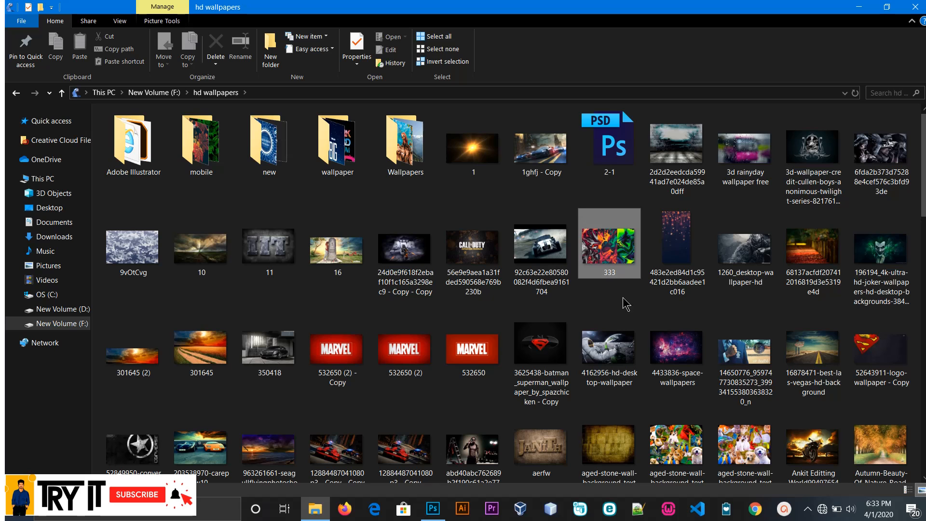
{"action": "scroll", "coordinate": [726, 323], "scroll_direction": "down", "scroll_amount": 10}
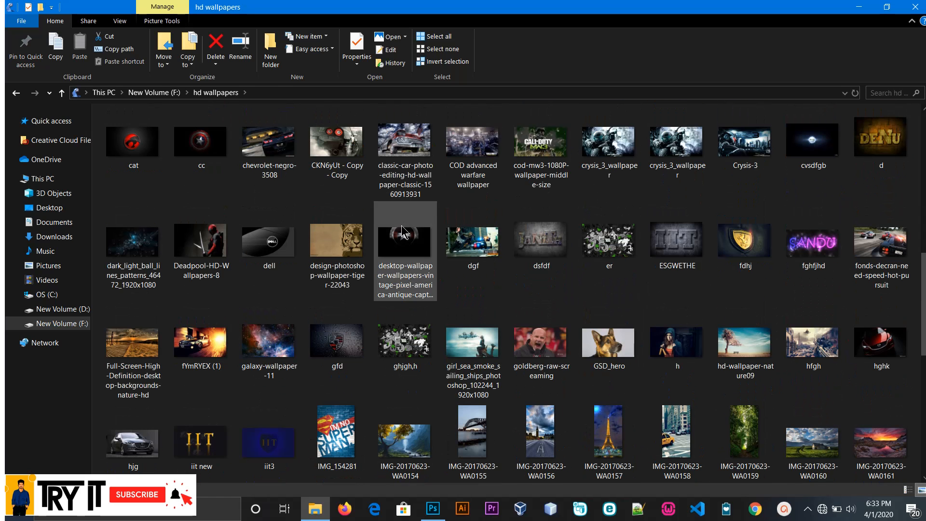
{"action": "left_click_drag", "start_coordinate": [137, 148], "coordinate": [374, 386]}
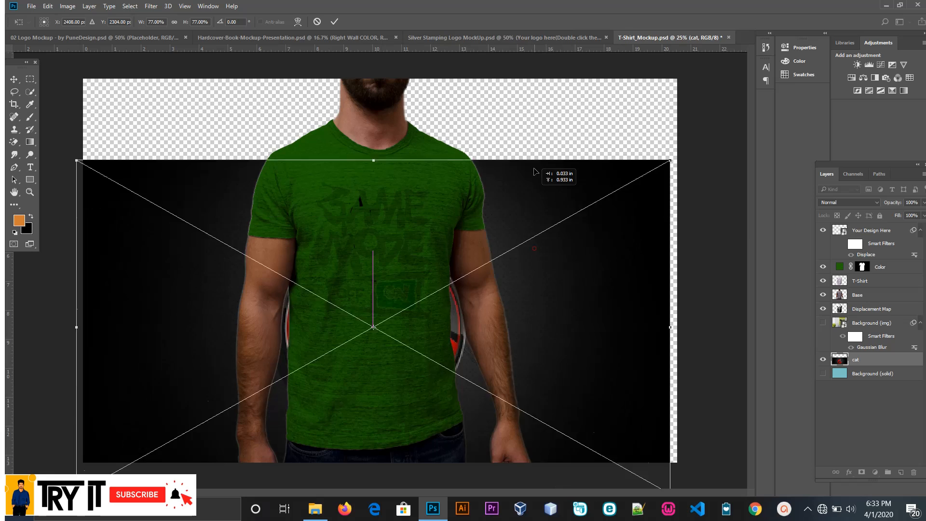
Step: Centre the placed cat image behind the model, scale it to about 98% so it covers the canvas, and hide the Color layer
{"action": "left_click_drag", "start_coordinate": [534, 121], "coordinate": [541, 158]}
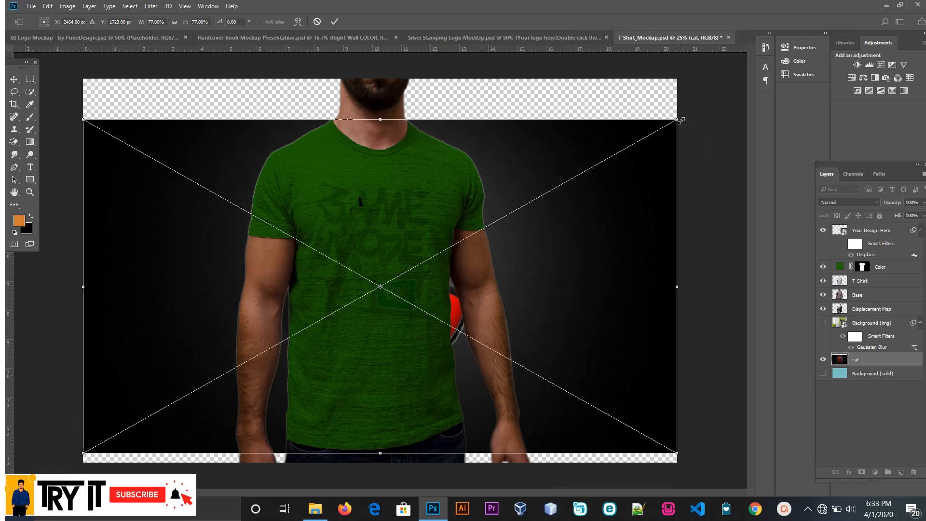
{"action": "left_click_drag", "start_coordinate": [680, 120], "coordinate": [736, 31]}
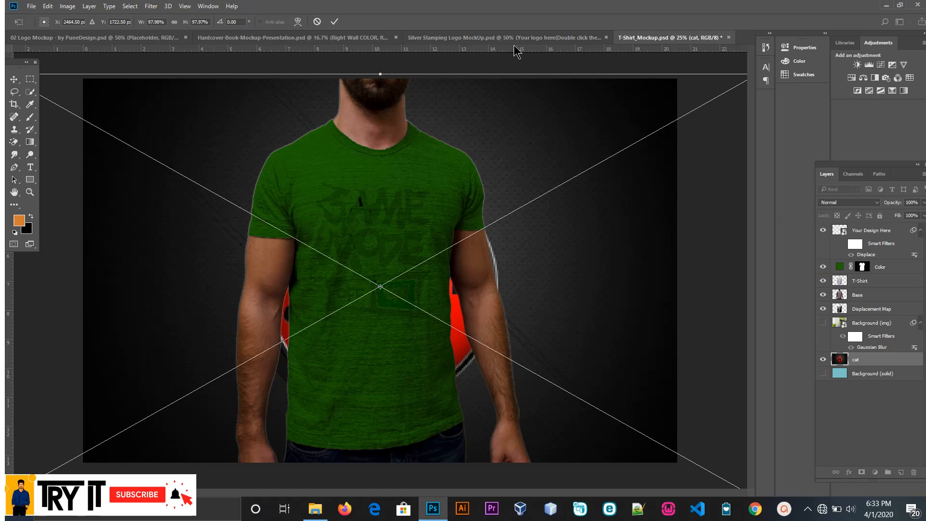
{"action": "left_click", "coordinate": [334, 22]}
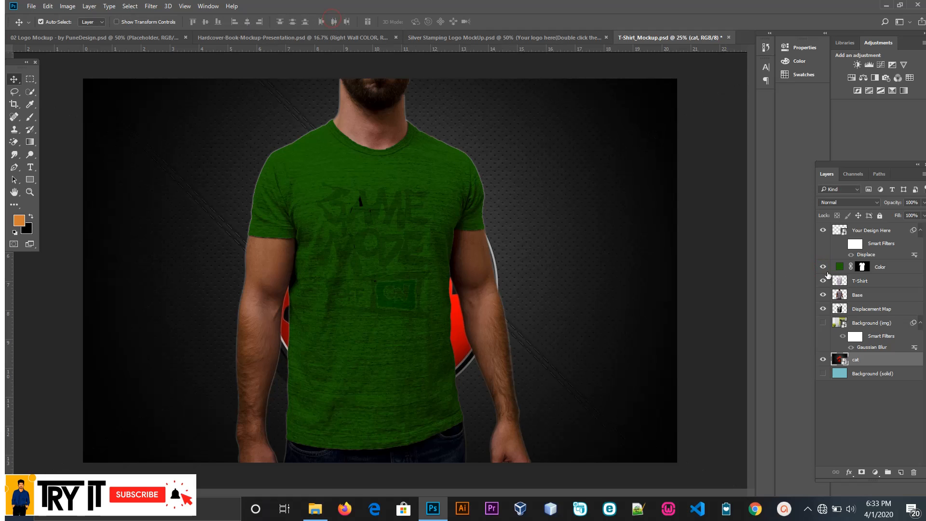
{"action": "left_click", "coordinate": [823, 267]}
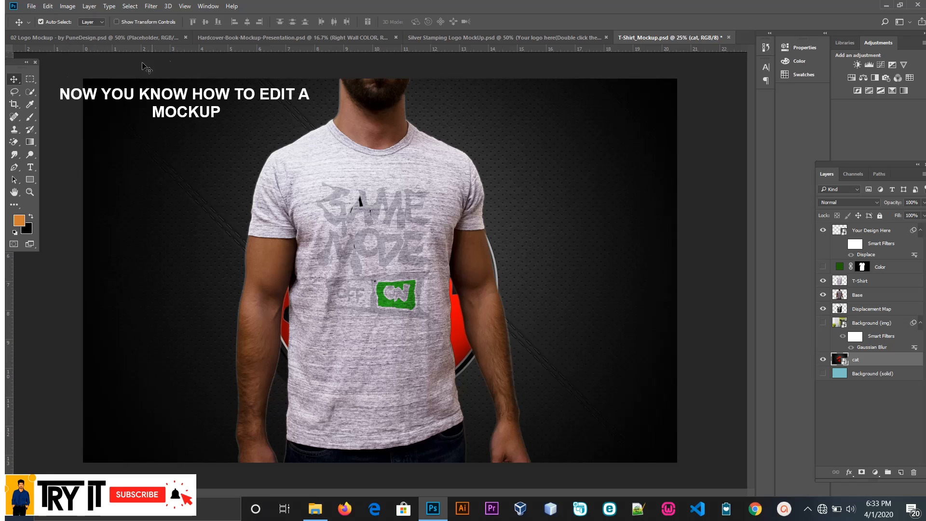
Step: Review the finished hardcover book, paper logo and silver stamping mockups in their open documents
{"action": "left_click", "coordinate": [205, 37]}
{"action": "left_click", "coordinate": [137, 38]}
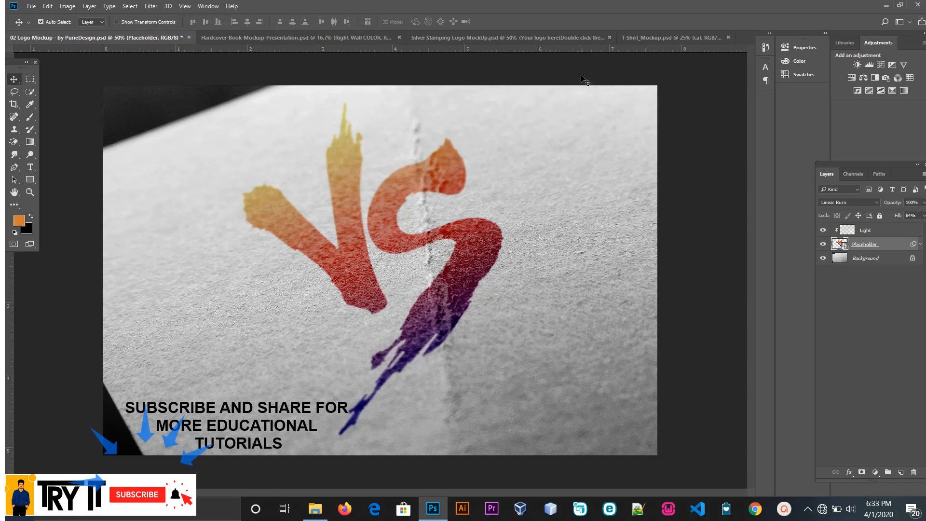
{"action": "left_click", "coordinate": [510, 38]}
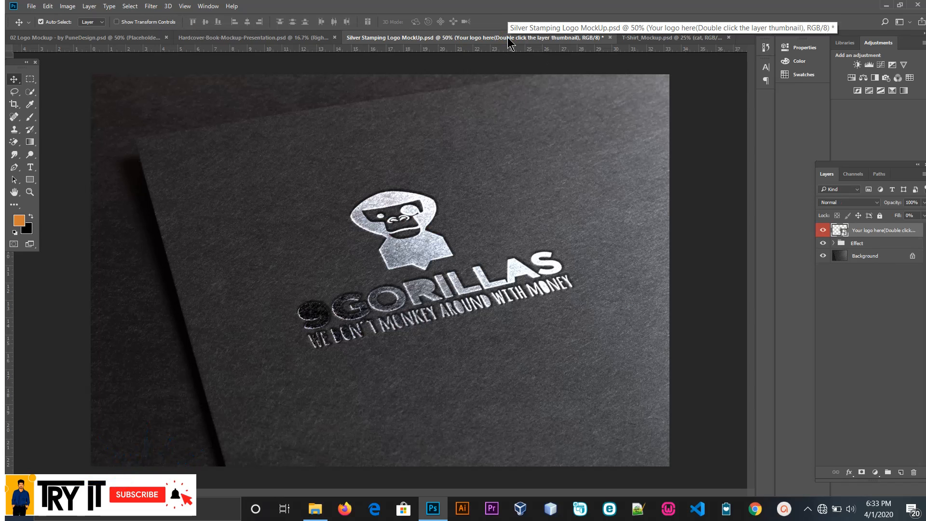